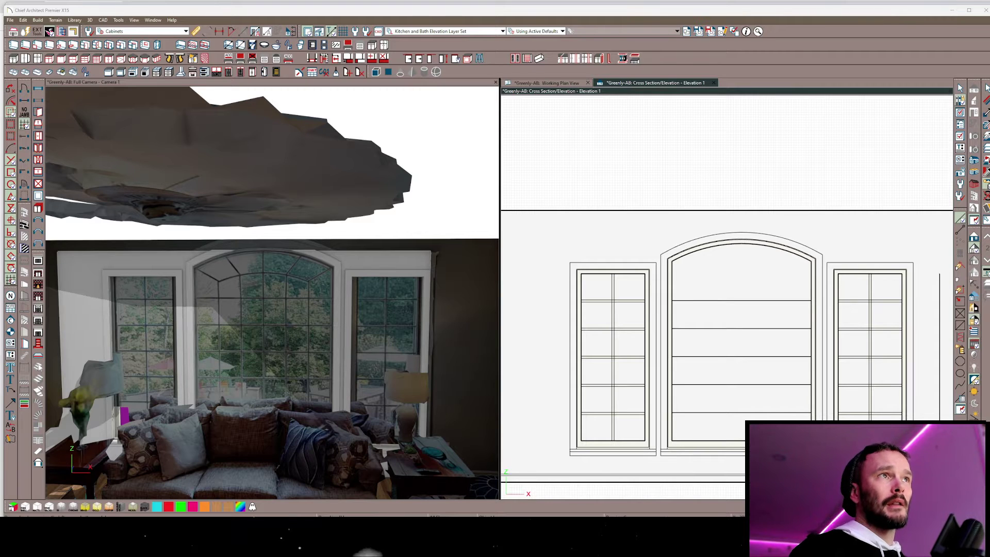
Draw a vertical line down the middle of the arched center window, from the arch's peak to the bottom of the glass
{"action": "scroll", "coordinate": [723, 326], "scroll_direction": "up", "scroll_amount": 3}
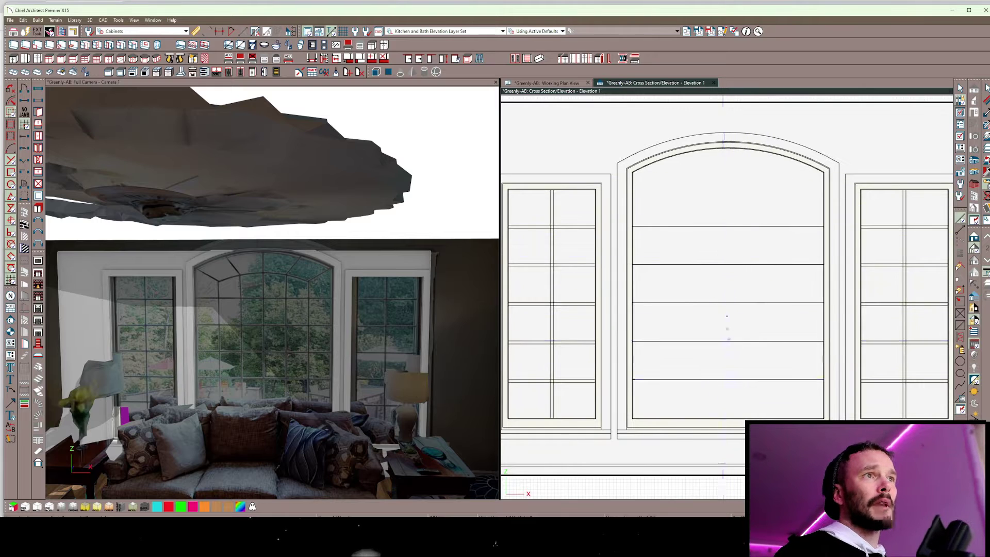
{"action": "scroll", "coordinate": [903, 264], "scroll_direction": "up", "scroll_amount": 2}
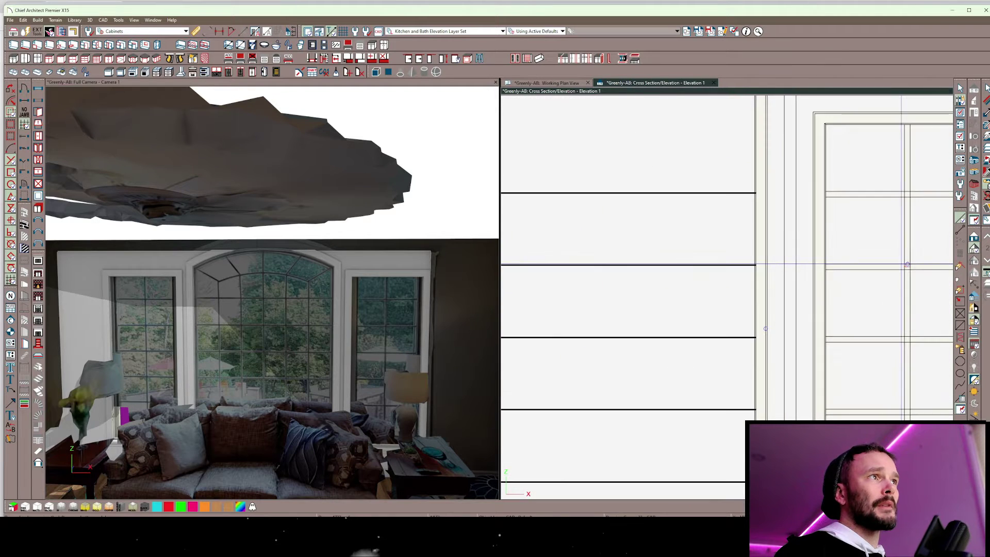
{"action": "scroll", "coordinate": [861, 273], "scroll_direction": "down", "scroll_amount": 3}
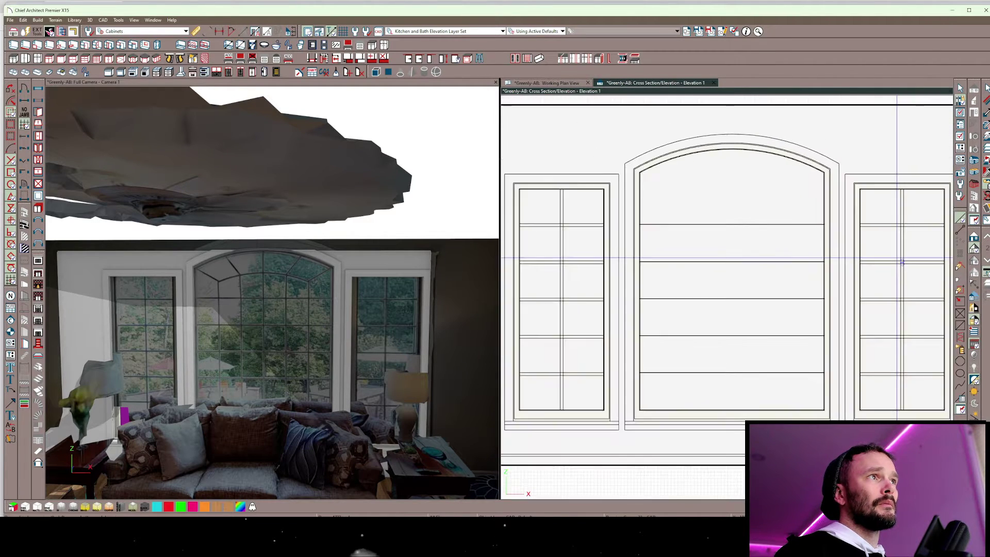
{"action": "left_click", "coordinate": [884, 297]}
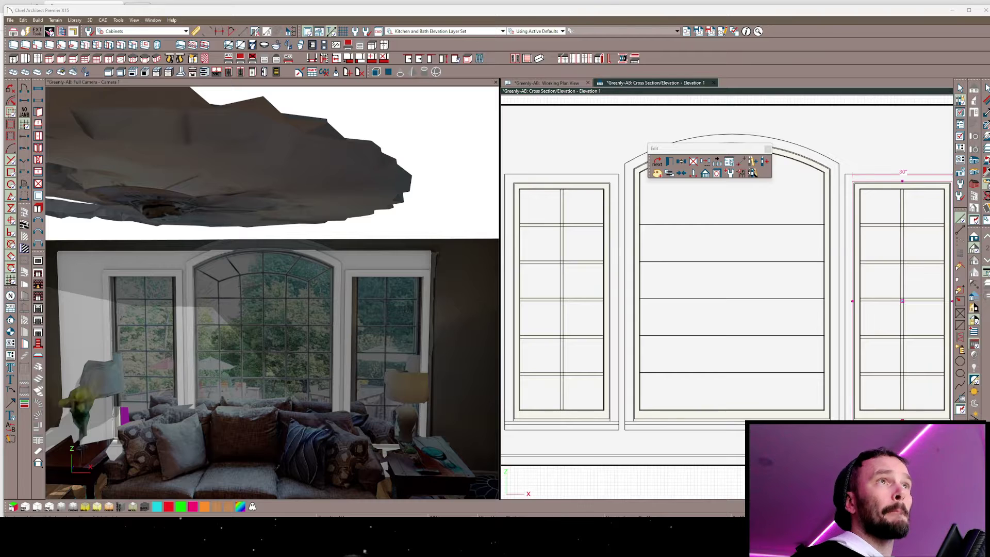
{"action": "scroll", "coordinate": [674, 239], "scroll_direction": "down", "scroll_amount": 3}
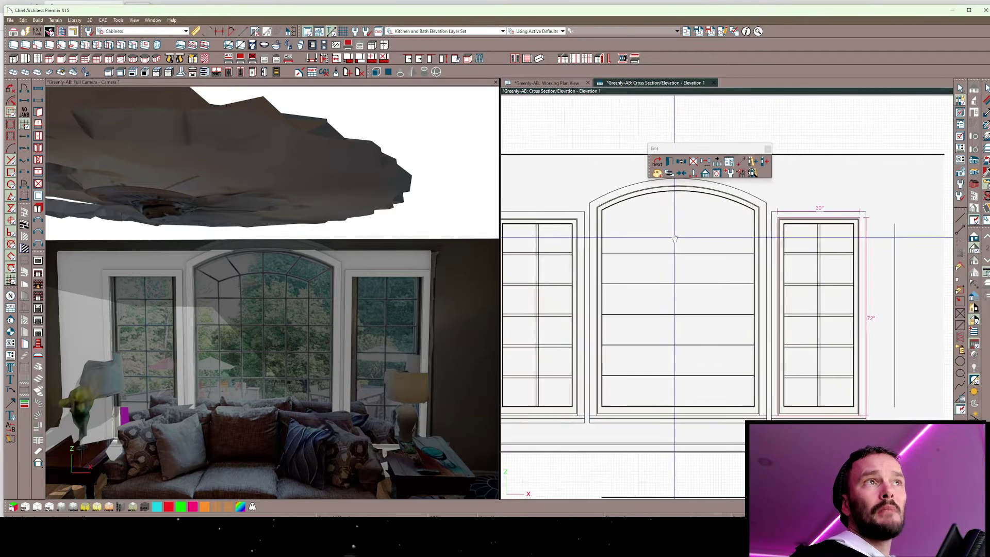
{"action": "scroll", "coordinate": [675, 239], "scroll_direction": "down", "scroll_amount": 1}
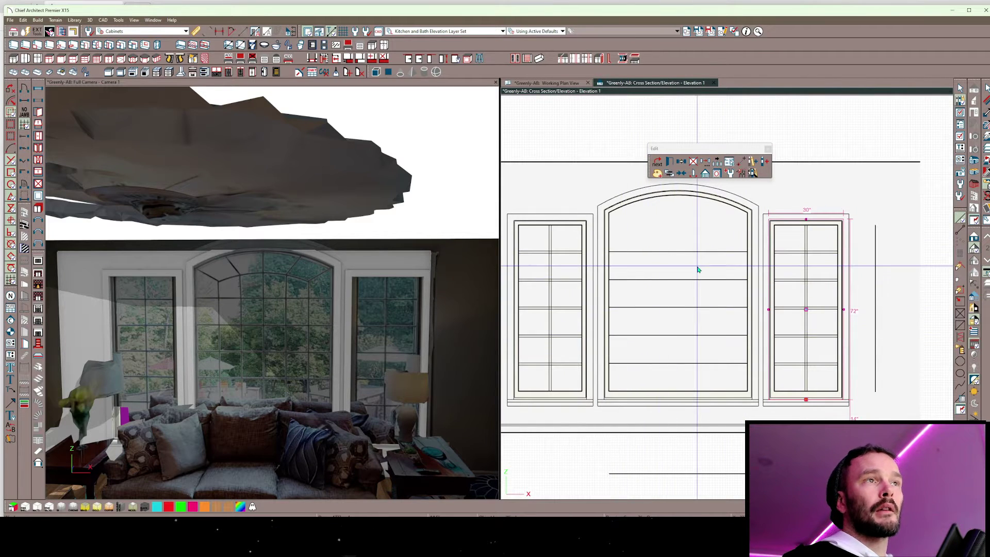
{"action": "left_click", "coordinate": [724, 266]}
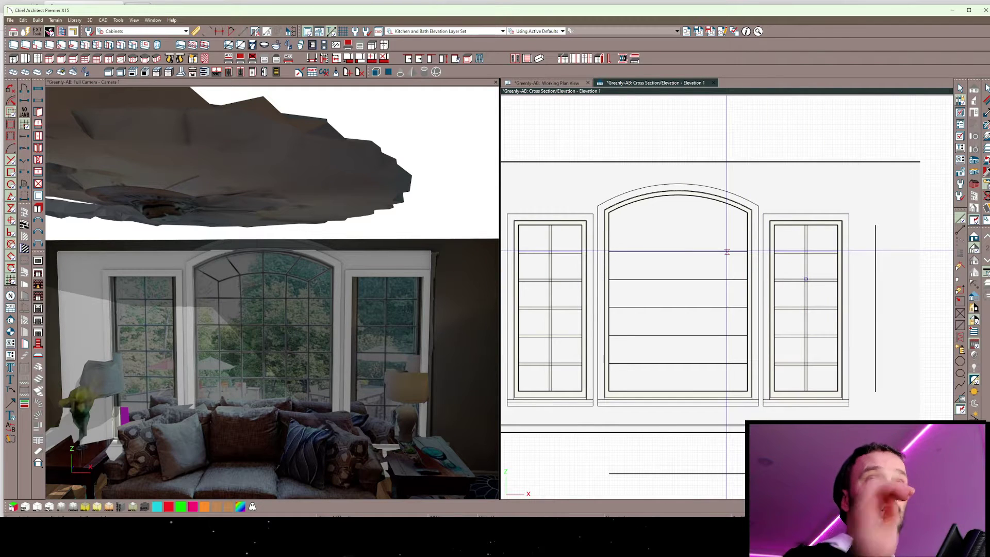
{"action": "left_click_drag", "start_coordinate": [679, 195], "coordinate": [678, 392]}
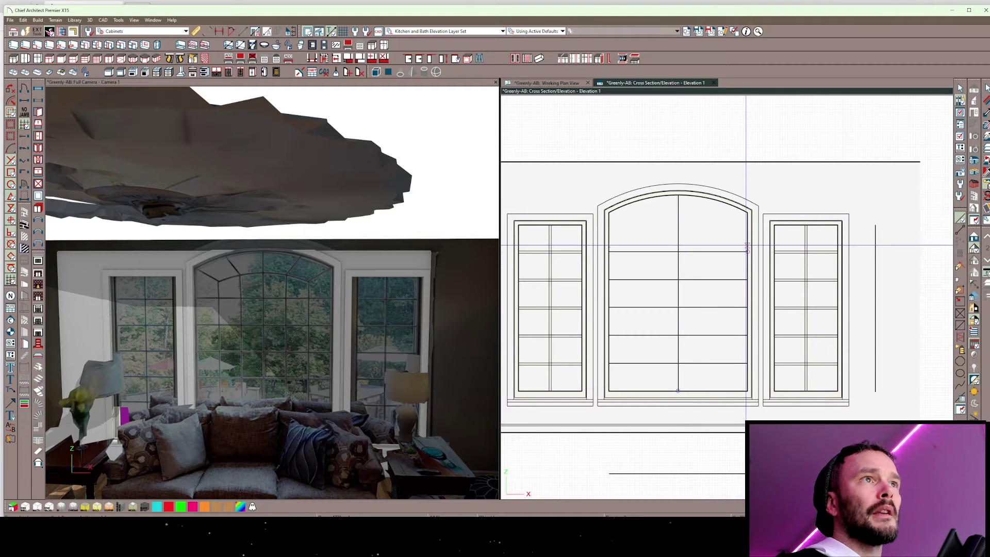
Make four evenly distributed copies of the vertical center line across the left half of the arched window
{"action": "scroll", "coordinate": [672, 209], "scroll_direction": "up", "scroll_amount": 2}
{"action": "middle_click_drag", "start_coordinate": [672, 209], "coordinate": [675, 209]}
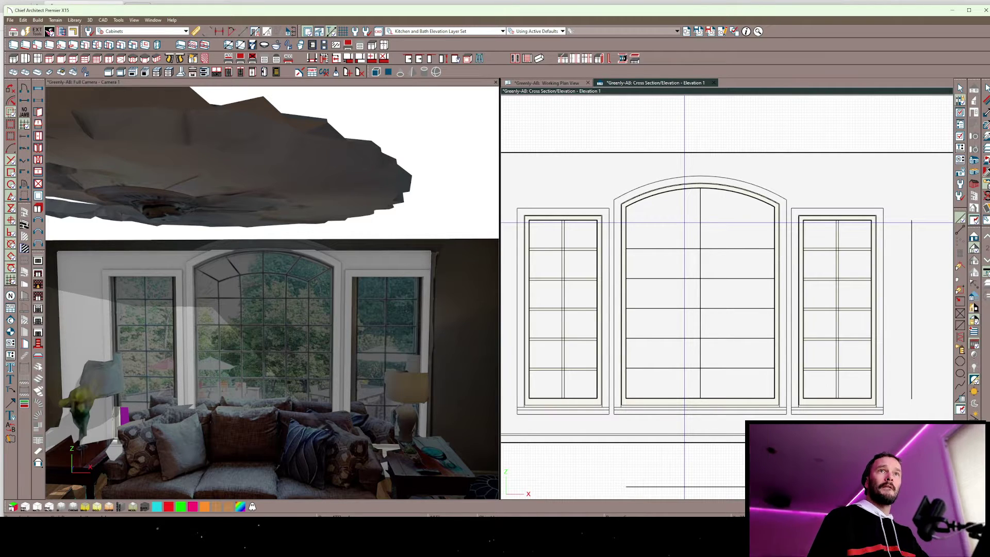
{"action": "left_click", "coordinate": [700, 211]}
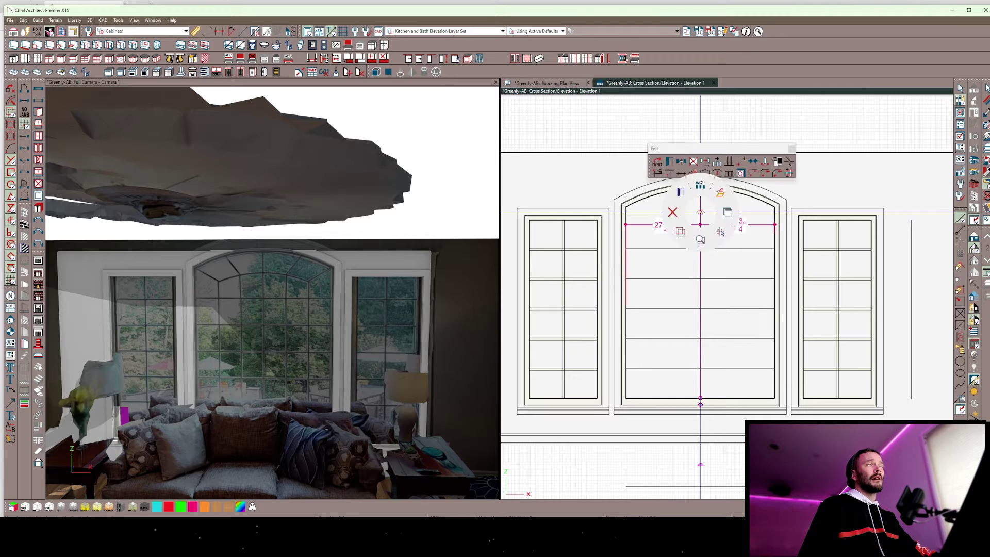
{"action": "left_click", "coordinate": [700, 185]}
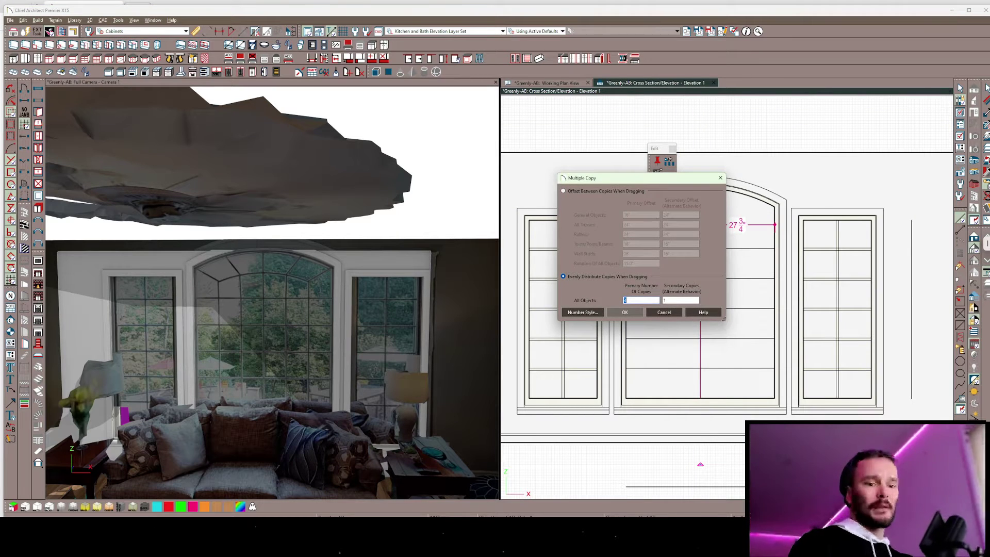
{"action": "key", "text": "Return"}
{"action": "left_click_drag", "start_coordinate": [701, 292], "coordinate": [639, 294]}
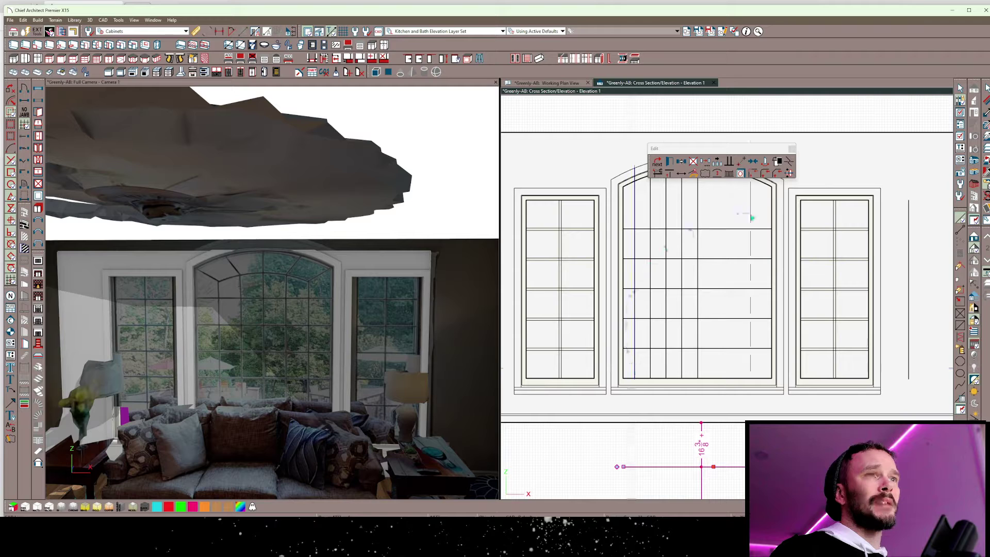
{"action": "key", "text": "Escape"}
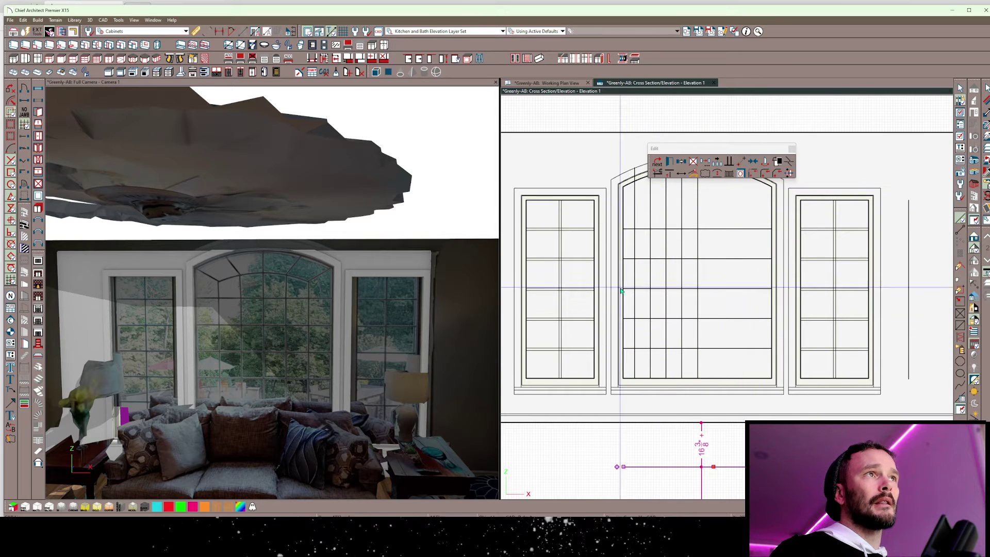
Distribute the five vertical lines along the horizontal line below the window, using no alignment, Space Evenly and Distribute Between Endpoints
{"action": "key", "text": "F6"}
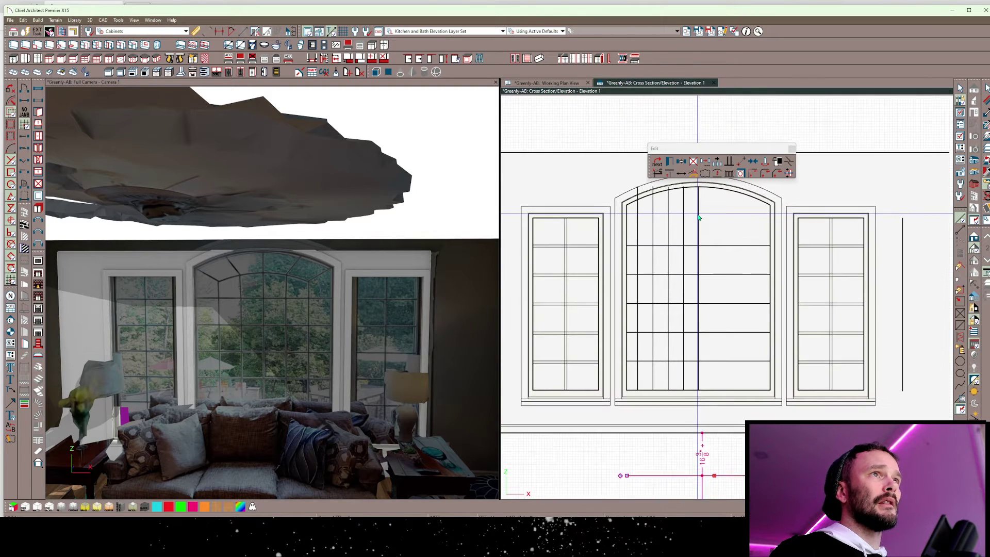
{"action": "key", "text": "space"}
{"action": "left_click_drag", "start_coordinate": [708, 221], "coordinate": [637, 227]}
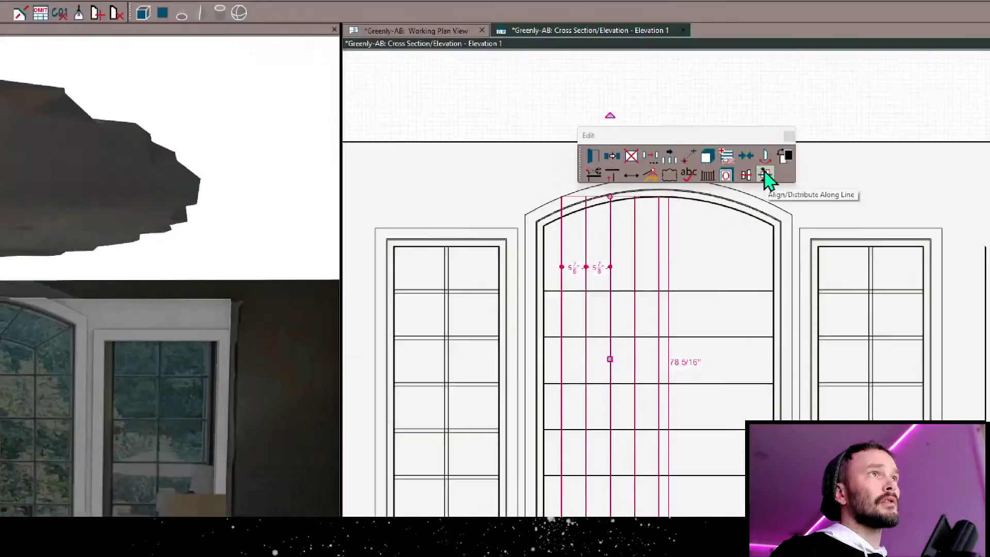
{"action": "left_click", "coordinate": [766, 174]}
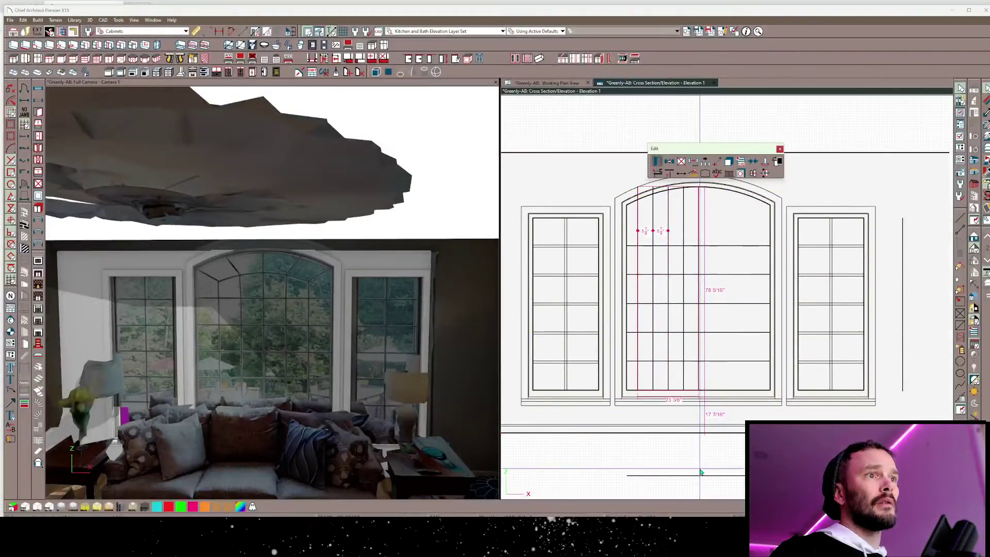
{"action": "left_click", "coordinate": [710, 481]}
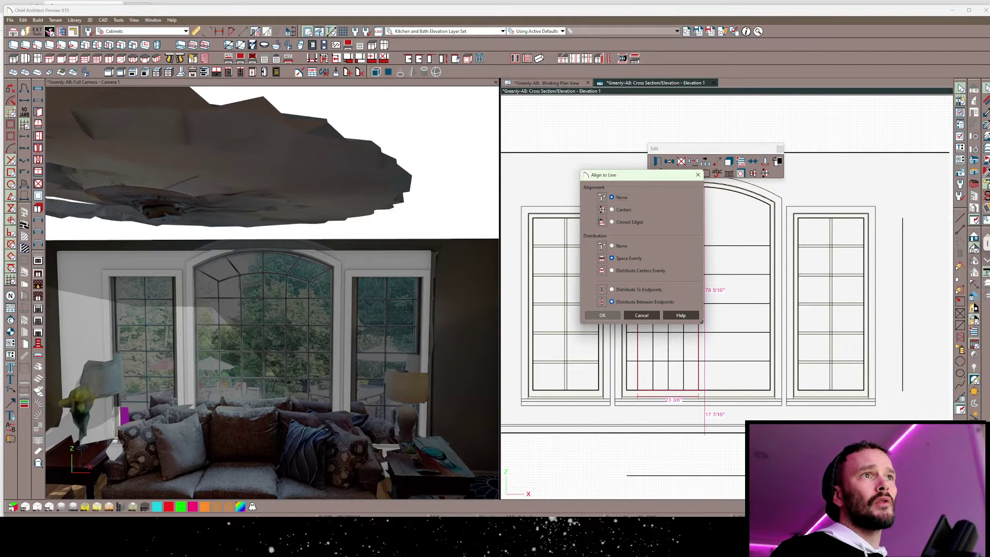
{"action": "left_click", "coordinate": [608, 317]}
Move the group of five distributed vertical lines back onto the arched window, centered within its glass
{"action": "scroll", "coordinate": [867, 294], "scroll_direction": "down", "scroll_amount": 5}
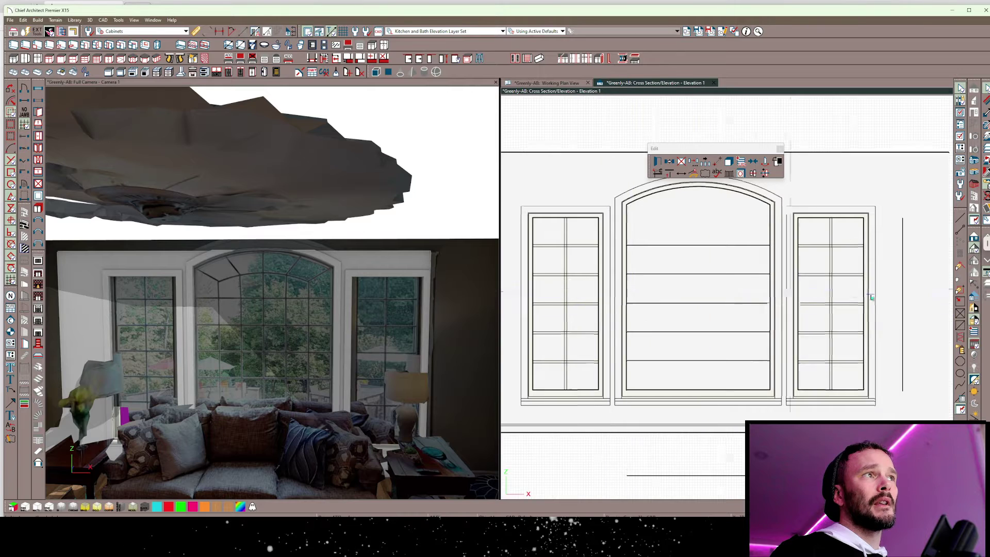
{"action": "left_click", "coordinate": [875, 292]}
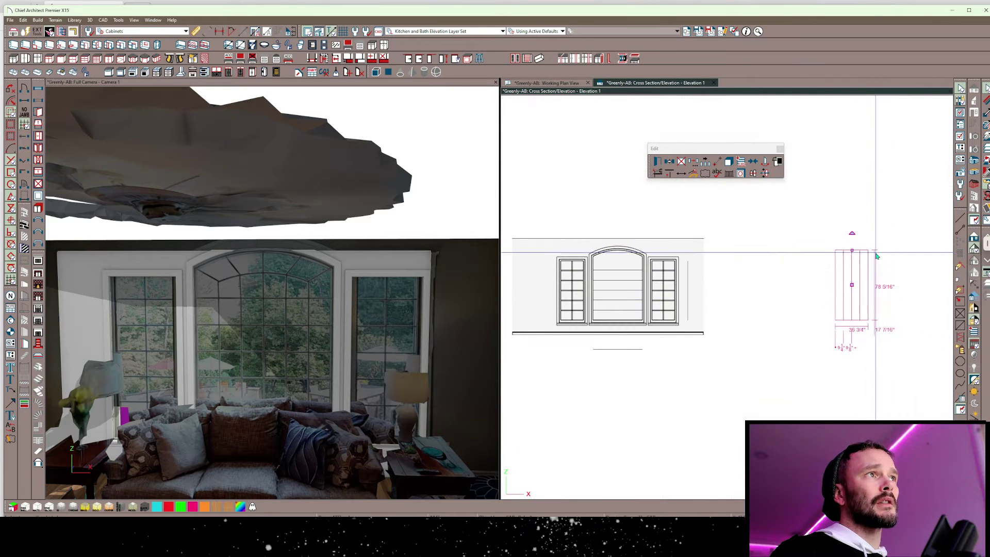
{"action": "left_click_drag", "start_coordinate": [852, 285], "coordinate": [627, 268]}
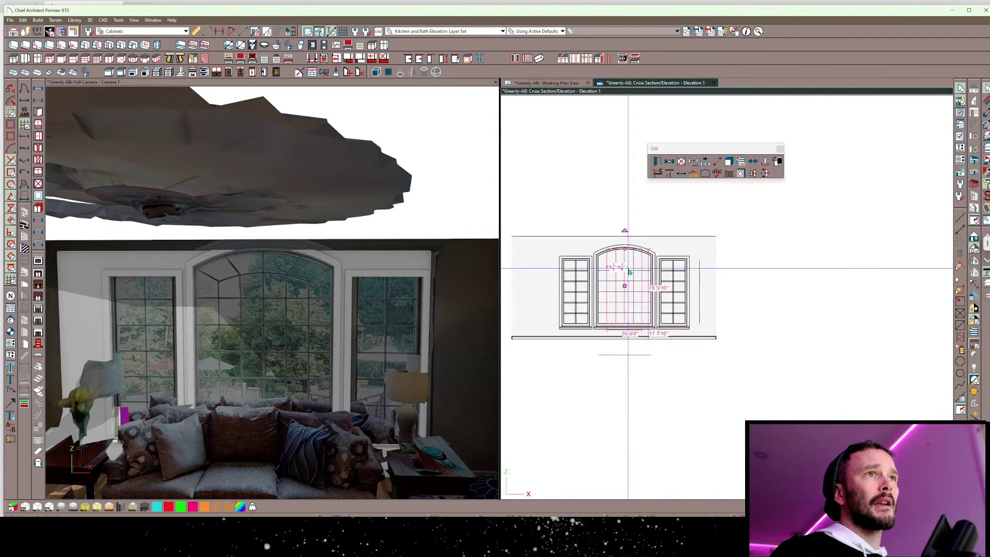
{"action": "scroll", "coordinate": [747, 260], "scroll_direction": "up", "scroll_amount": 4}
{"action": "key", "text": "Escape"}
{"action": "scroll", "coordinate": [749, 264], "scroll_direction": "up", "scroll_amount": 3}
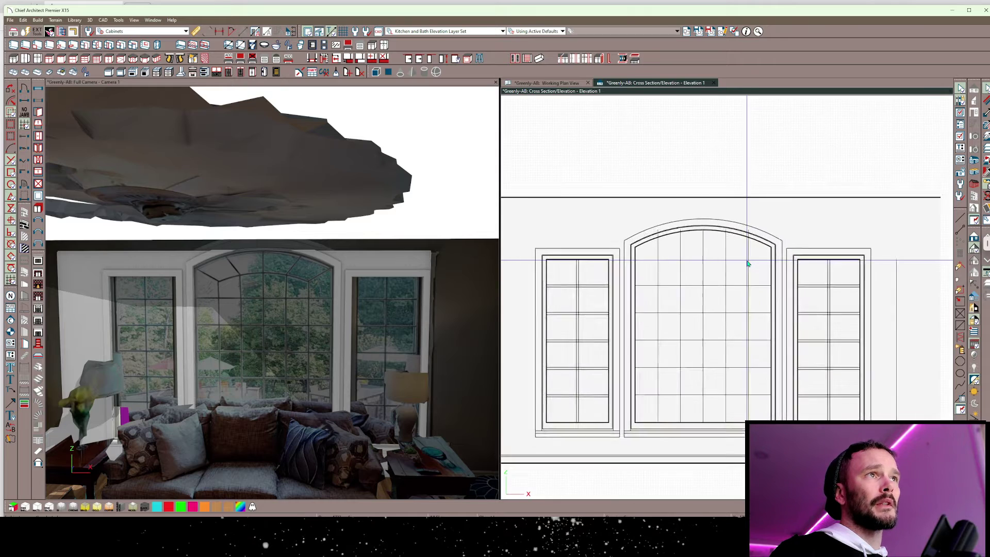
Move the horizontal line from below the arched window up to the level where its arch begins, spanning the glass
{"action": "scroll", "coordinate": [762, 261], "scroll_direction": "down", "scroll_amount": 3}
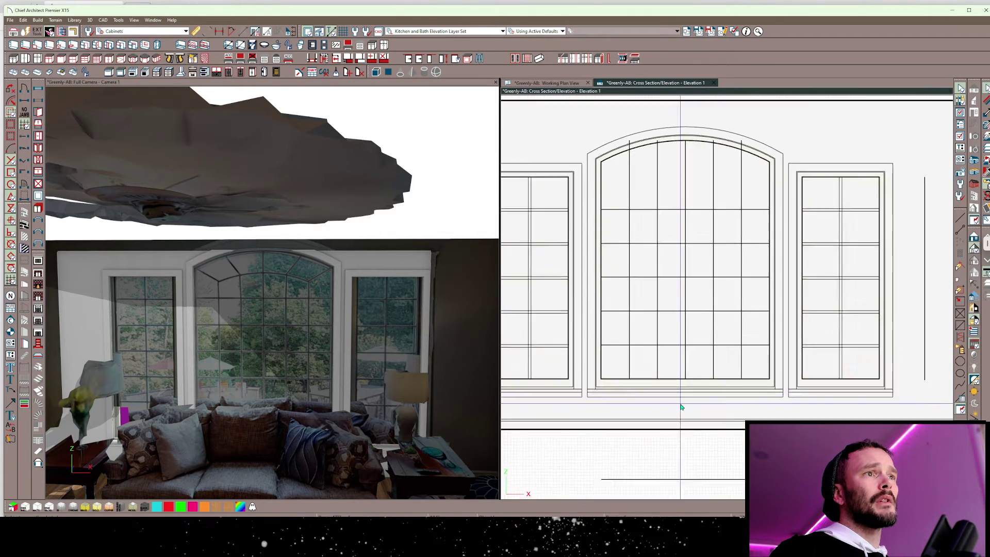
{"action": "left_click", "coordinate": [677, 477]}
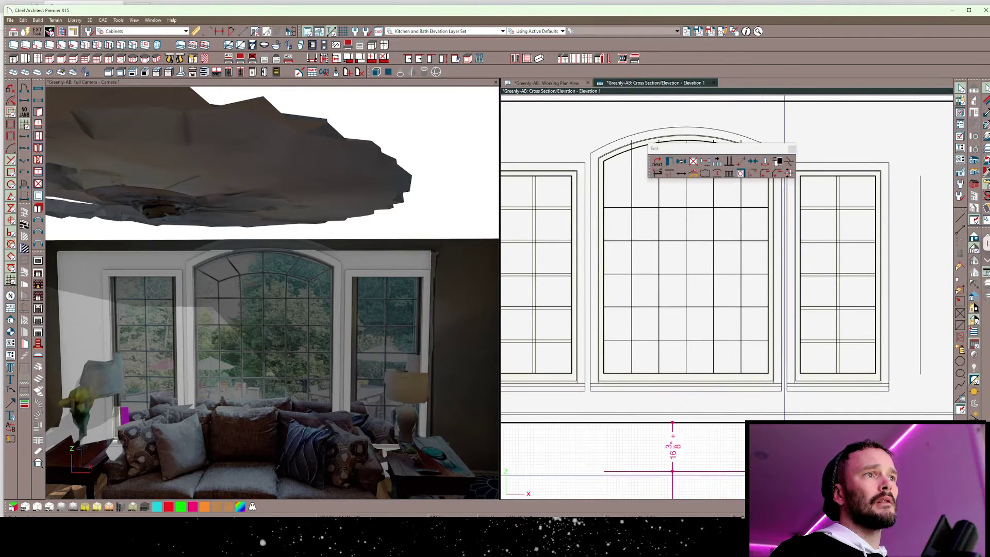
{"action": "scroll", "coordinate": [763, 337], "scroll_direction": "up", "scroll_amount": 5}
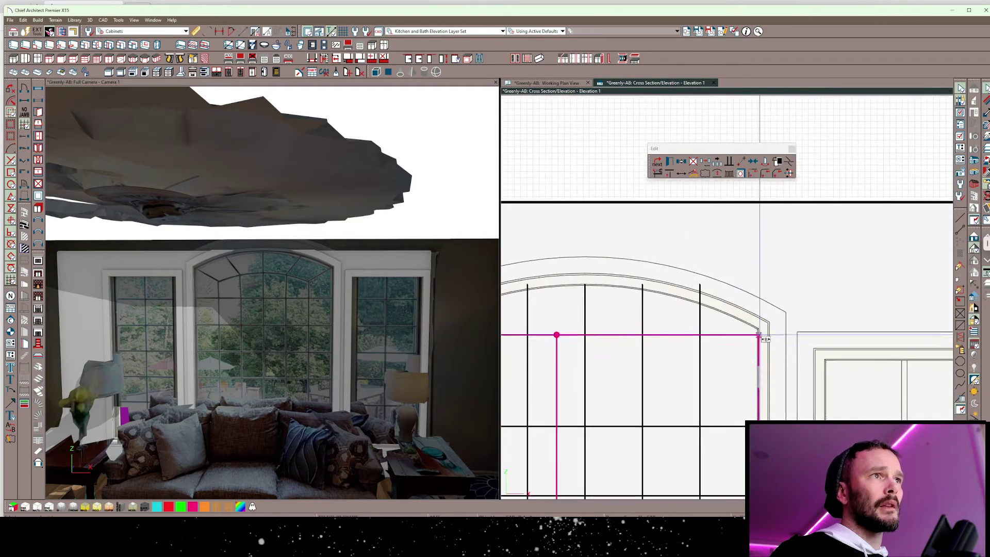
{"action": "left_click_drag", "start_coordinate": [758, 330], "coordinate": [756, 329]}
{"action": "scroll", "coordinate": [756, 325], "scroll_direction": "down", "scroll_amount": 2}
{"action": "scroll", "coordinate": [722, 279], "scroll_direction": "up", "scroll_amount": 2}
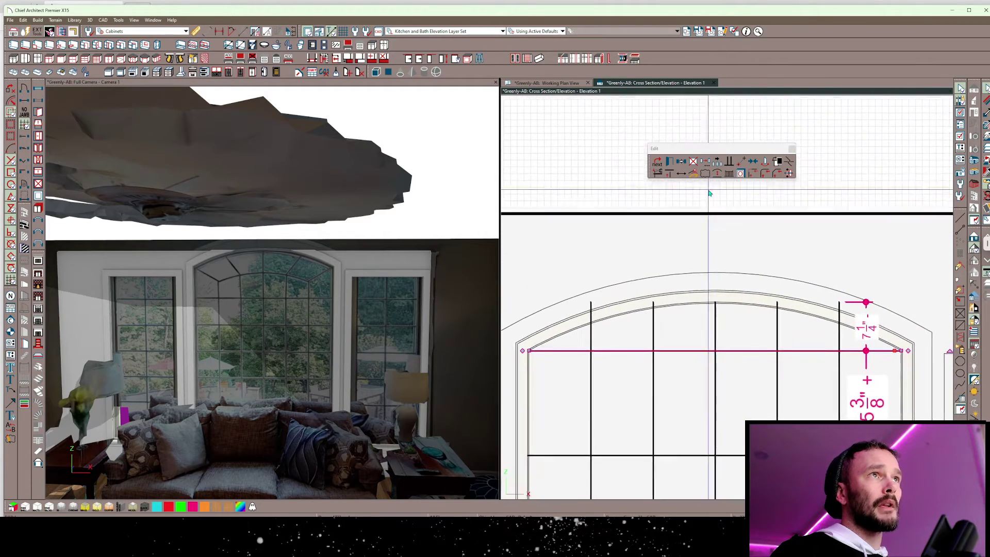
Convert the horizontal line at the arch's base to an arc and bow it upward to follow the arched glass edge
{"action": "left_click", "coordinate": [717, 173]}
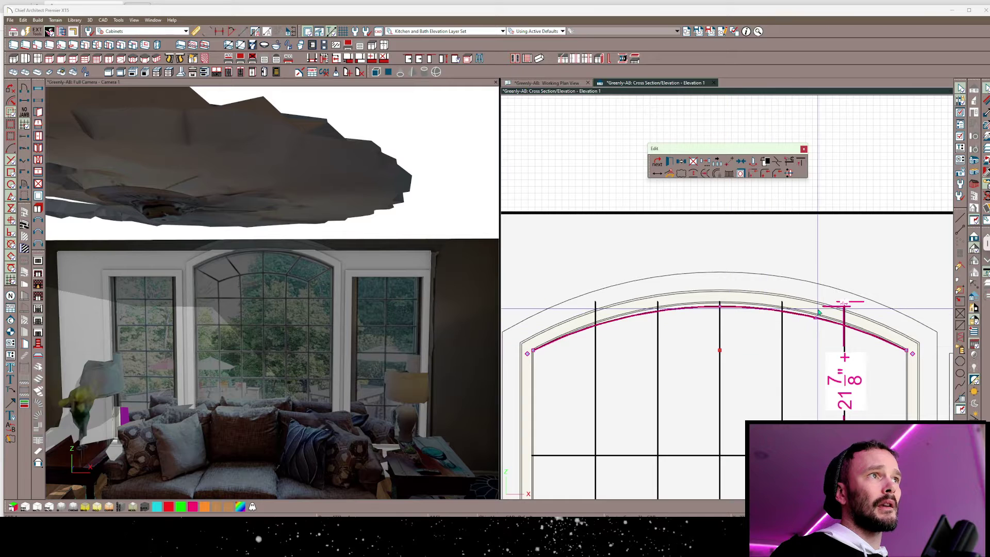
{"action": "left_click_drag", "start_coordinate": [815, 313], "coordinate": [769, 303]}
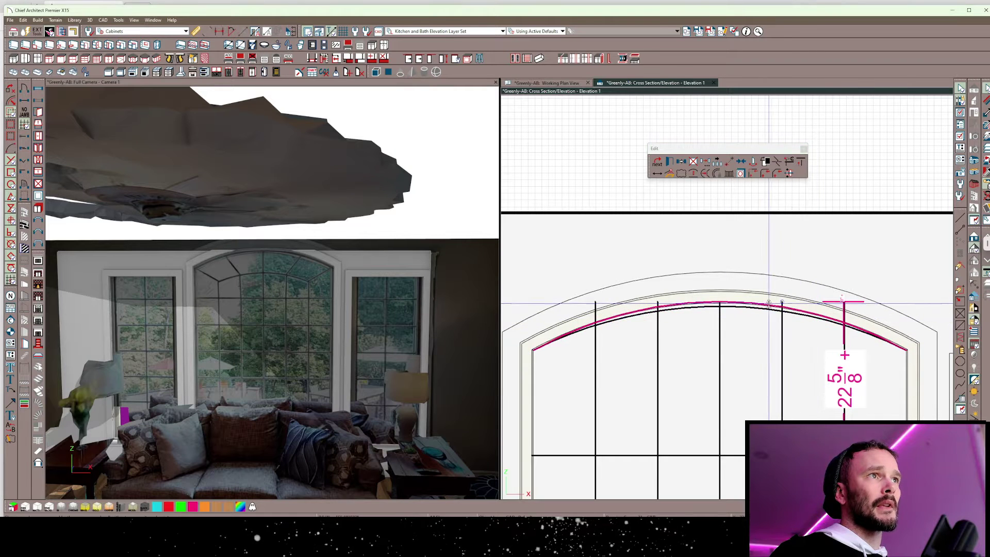
{"action": "scroll", "coordinate": [758, 305], "scroll_direction": "up", "scroll_amount": 5}
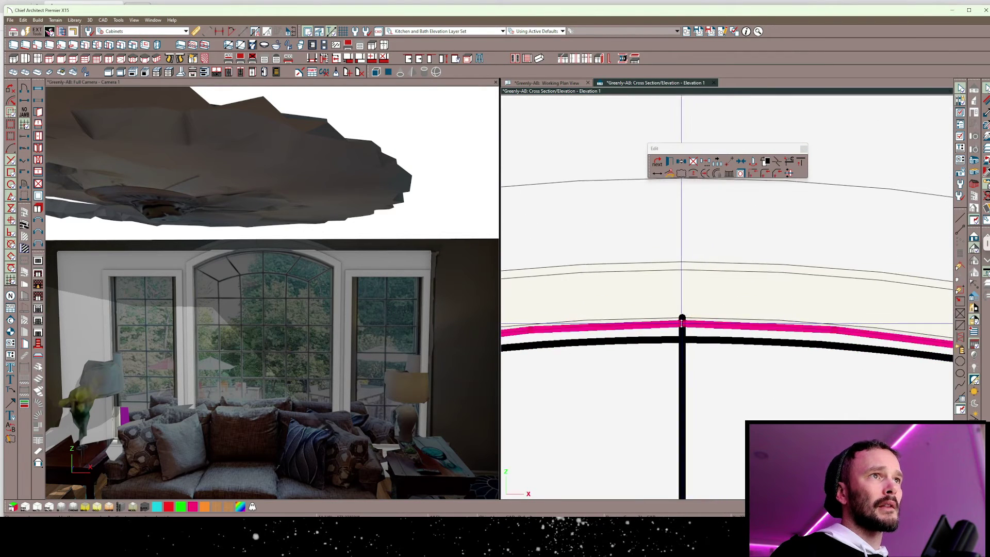
{"action": "scroll", "coordinate": [680, 323], "scroll_direction": "down", "scroll_amount": 5}
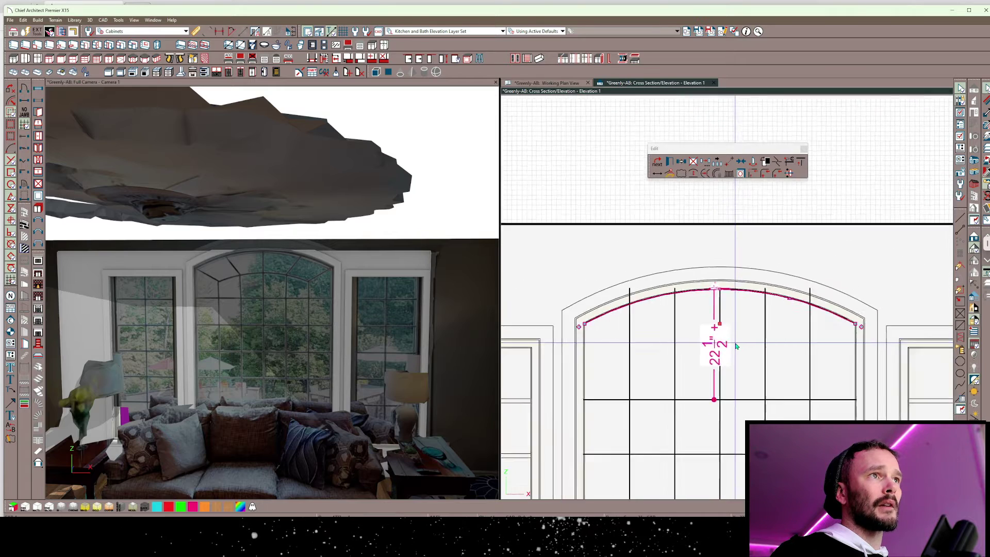
{"action": "scroll", "coordinate": [728, 330], "scroll_direction": "down", "scroll_amount": 1}
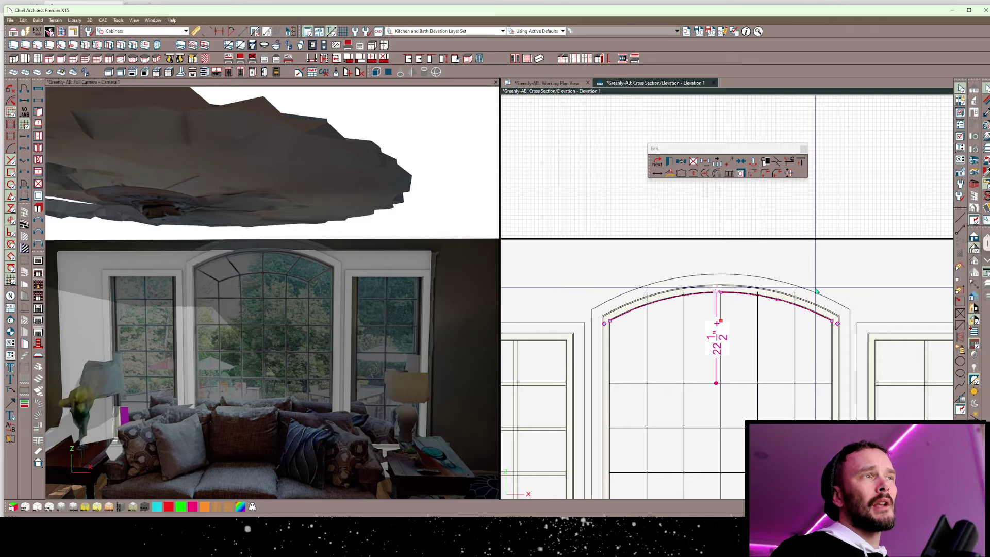
Draw a horizontal line above the arched window, about 12 7/8" above the top line of the wall
{"action": "left_click", "coordinate": [648, 326]}
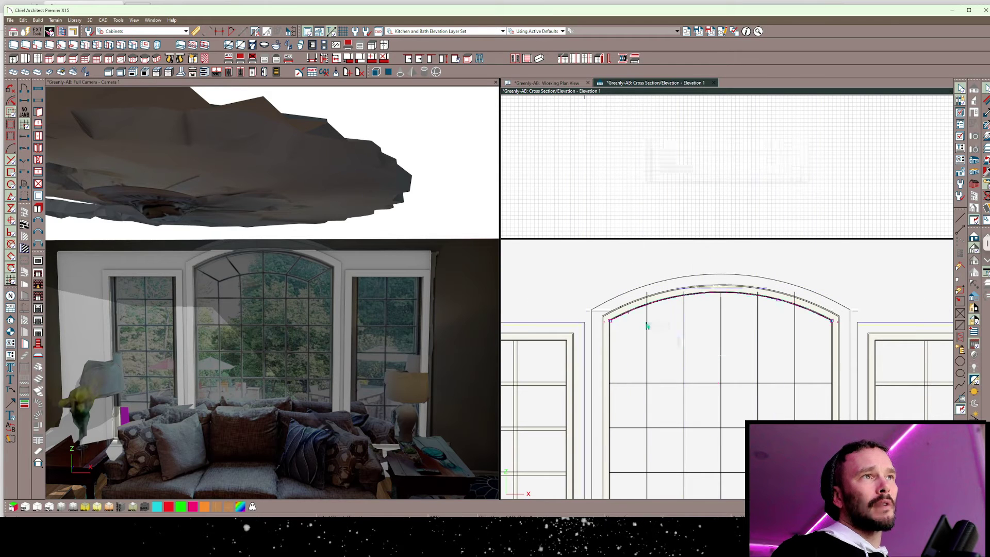
{"action": "left_click", "coordinate": [648, 326]}
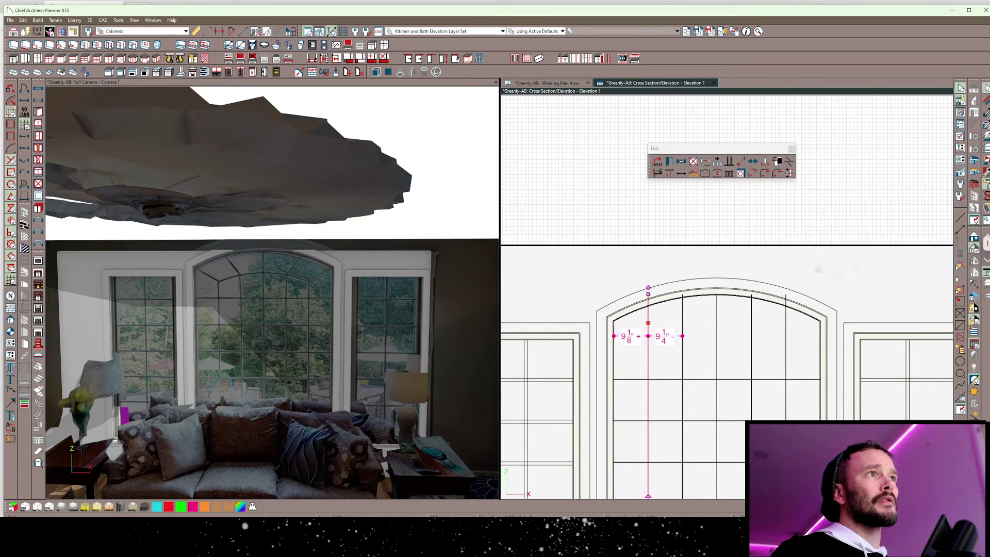
{"action": "left_click", "coordinate": [866, 248]}
{"action": "left_click_drag", "start_coordinate": [881, 197], "coordinate": [502, 198]}
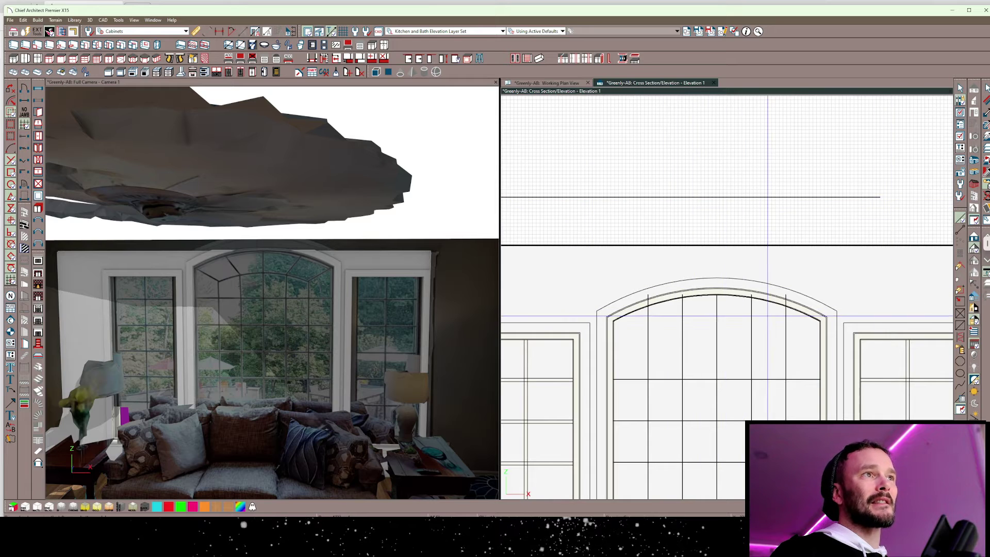
Extend the five vertical grille lines up to the horizontal line above the window
{"action": "scroll", "coordinate": [805, 242], "scroll_direction": "down", "scroll_amount": 1}
{"action": "left_click", "coordinate": [815, 202]}
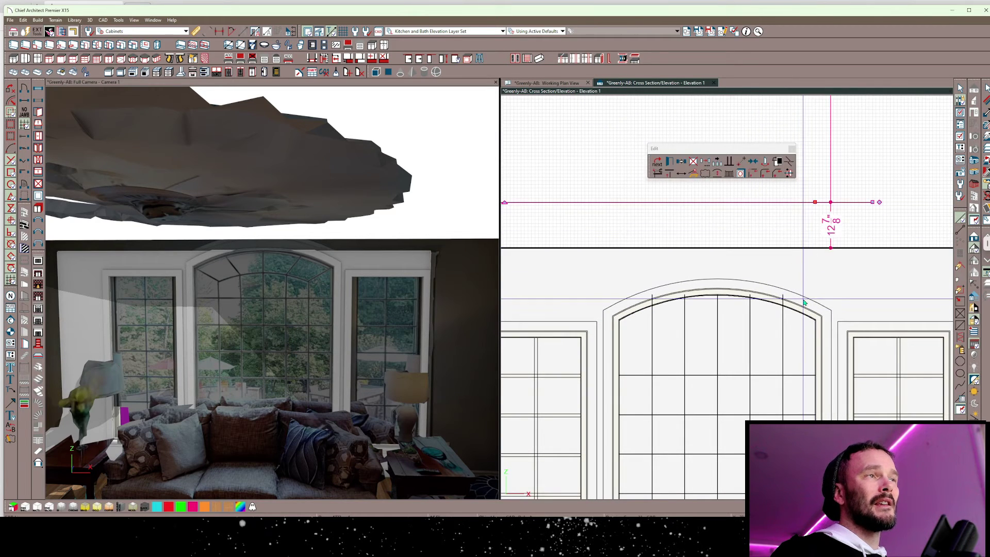
{"action": "left_click", "coordinate": [823, 277]}
{"action": "left_click_drag", "start_coordinate": [803, 333], "coordinate": [643, 343]}
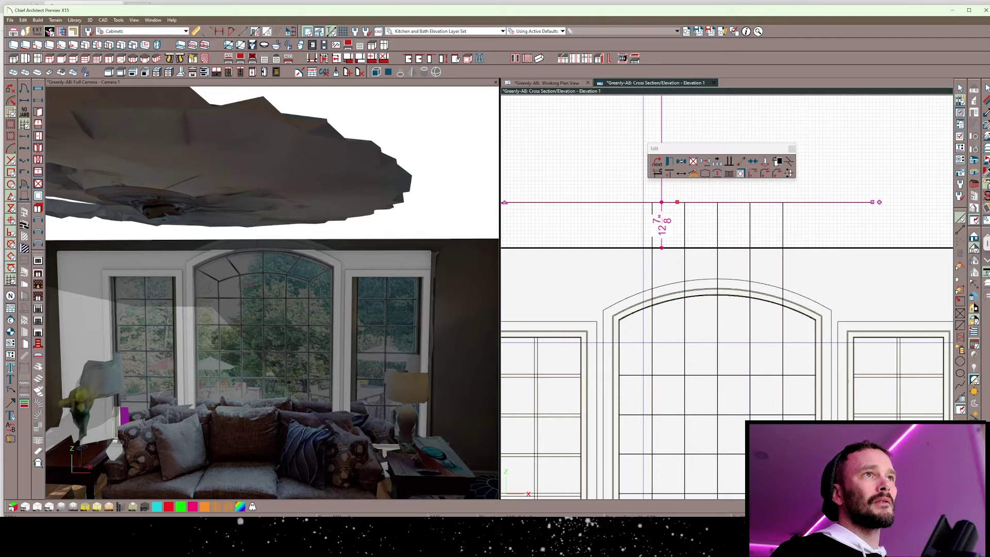
Delete the horizontal line above the arched window and trim the five vertical grille lines back to the arc along the glass edge
{"action": "left_click", "coordinate": [756, 232]}
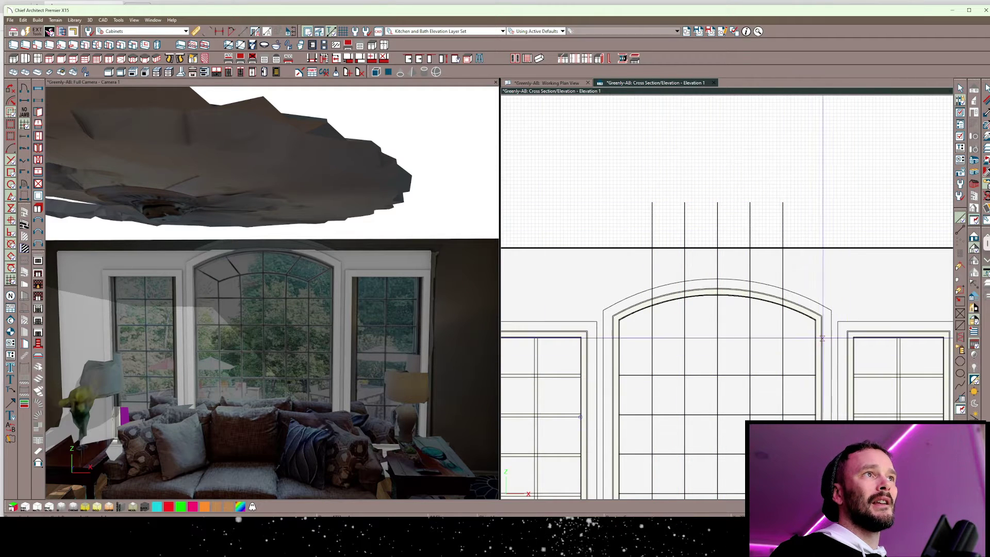
{"action": "left_click", "coordinate": [797, 316]}
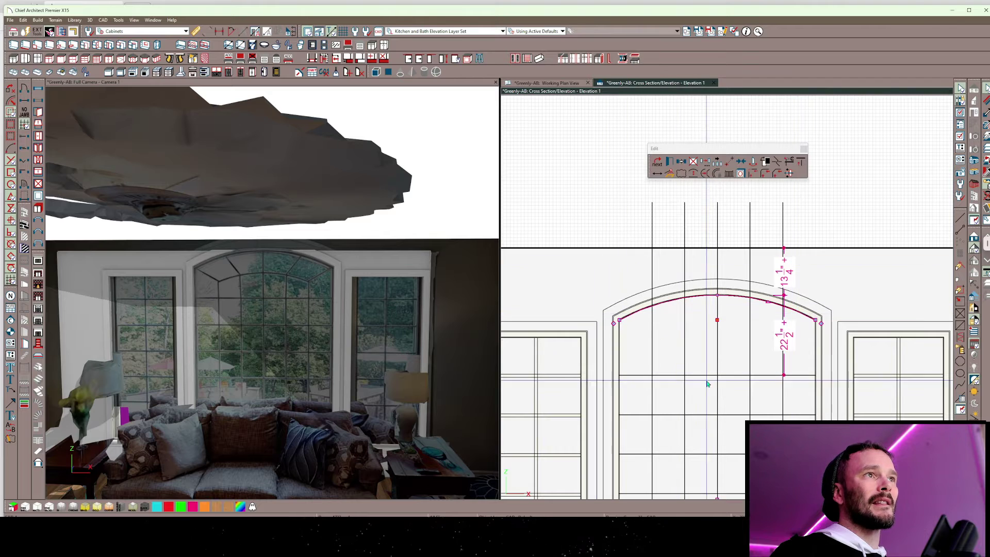
{"action": "right_click", "coordinate": [819, 275]}
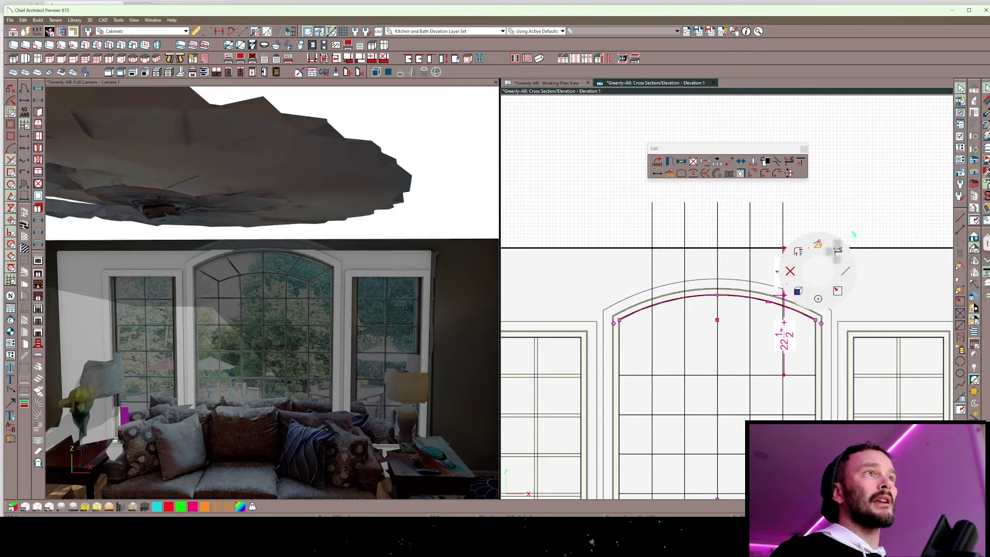
{"action": "left_click", "coordinate": [835, 251]}
{"action": "left_click_drag", "start_coordinate": [835, 261], "coordinate": [574, 263]}
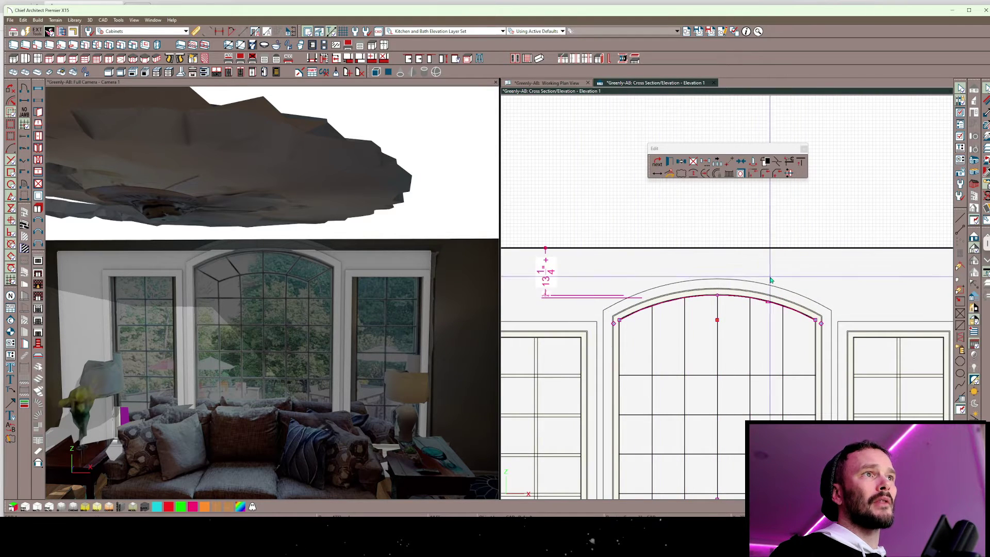
{"action": "scroll", "coordinate": [795, 284], "scroll_direction": "down", "scroll_amount": 2}
{"action": "key", "text": "Escape"}
{"action": "middle_click_drag", "start_coordinate": [784, 356], "coordinate": [781, 310]}
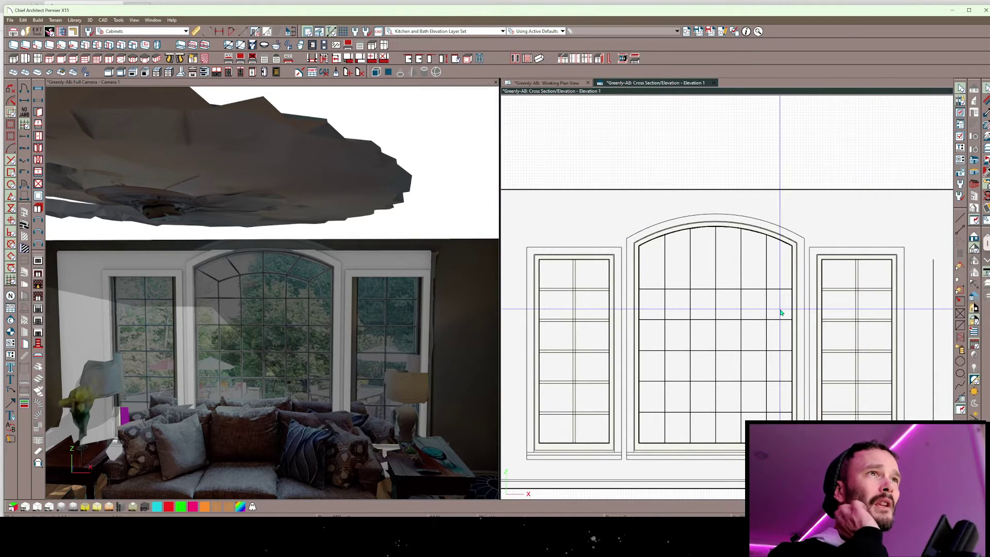
Measure the horizontal spacing between the outermost vertical grille line and the glass edge with a temporary line
{"action": "left_click", "coordinate": [756, 232]}
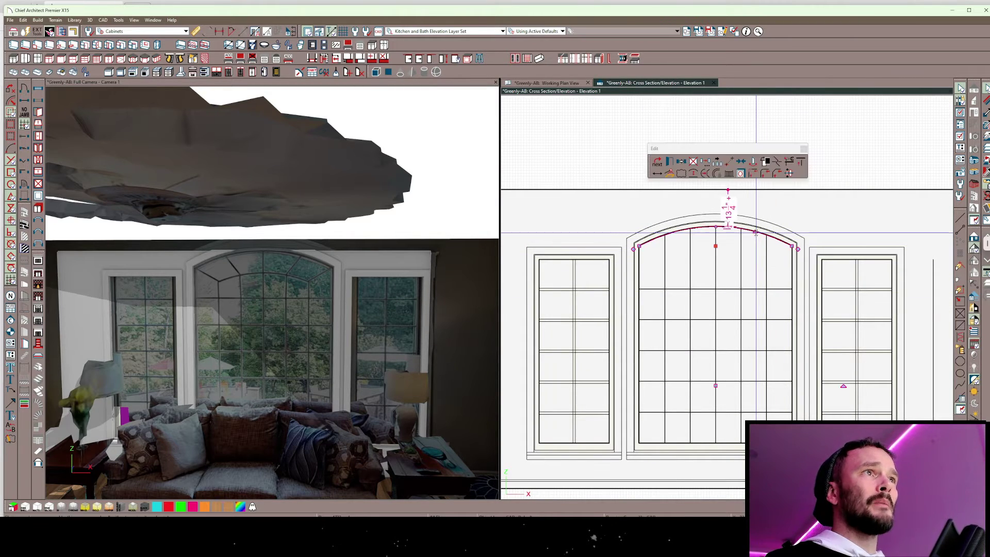
{"action": "scroll", "coordinate": [733, 245], "scroll_direction": "up", "scroll_amount": 2}
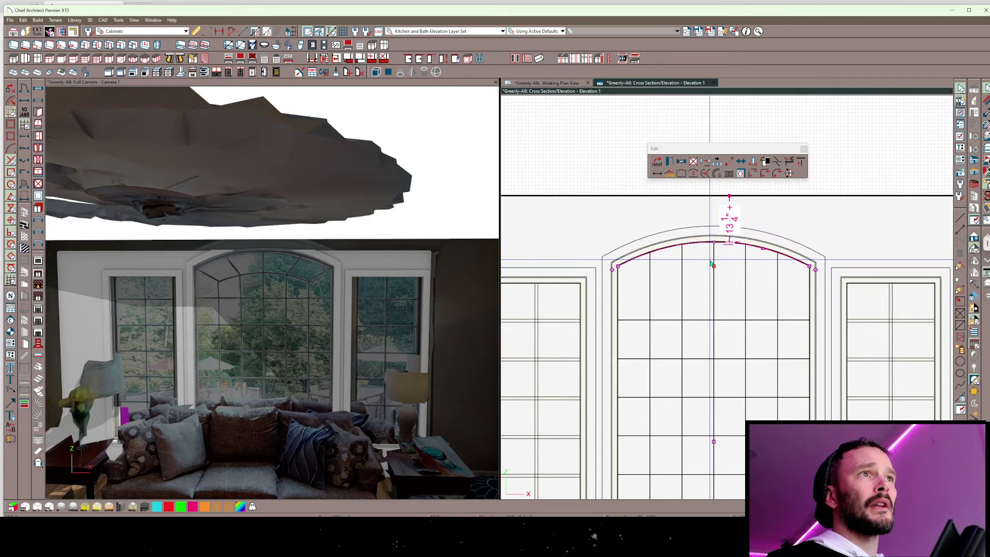
{"action": "key", "text": "Escape"}
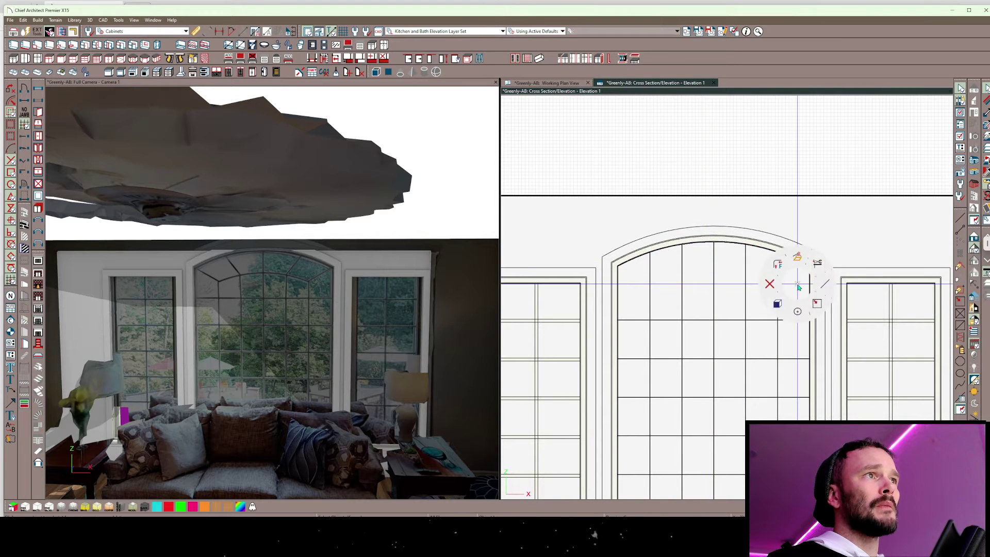
{"action": "scroll", "coordinate": [775, 304], "scroll_direction": "up", "scroll_amount": 2}
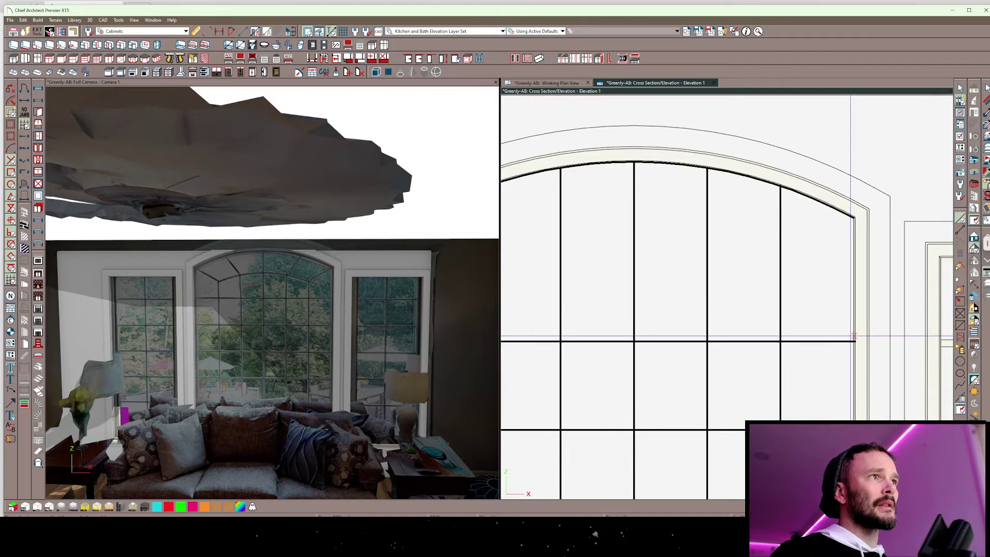
{"action": "left_click_drag", "start_coordinate": [854, 336], "coordinate": [793, 336]}
{"action": "key", "text": "Tab"}
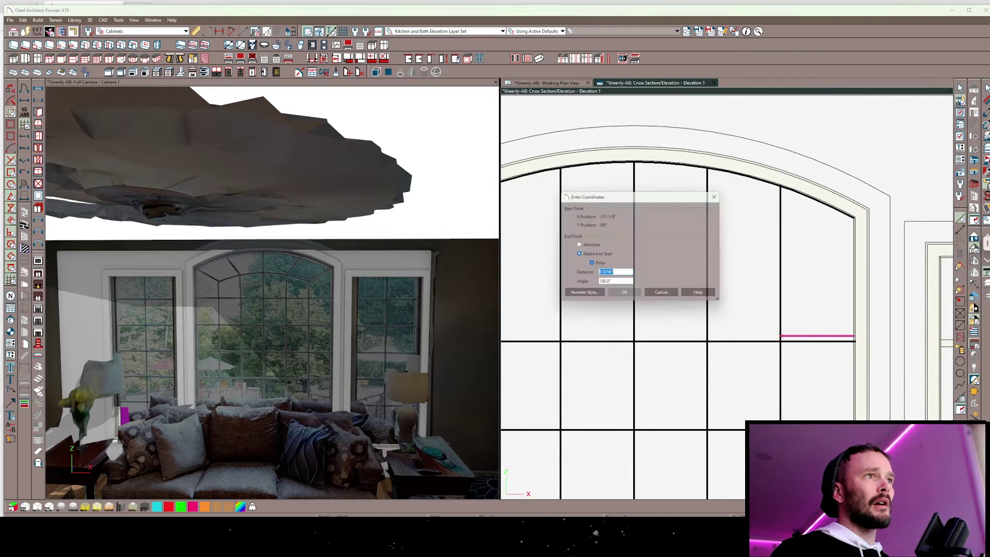
{"action": "left_click", "coordinate": [665, 295]}
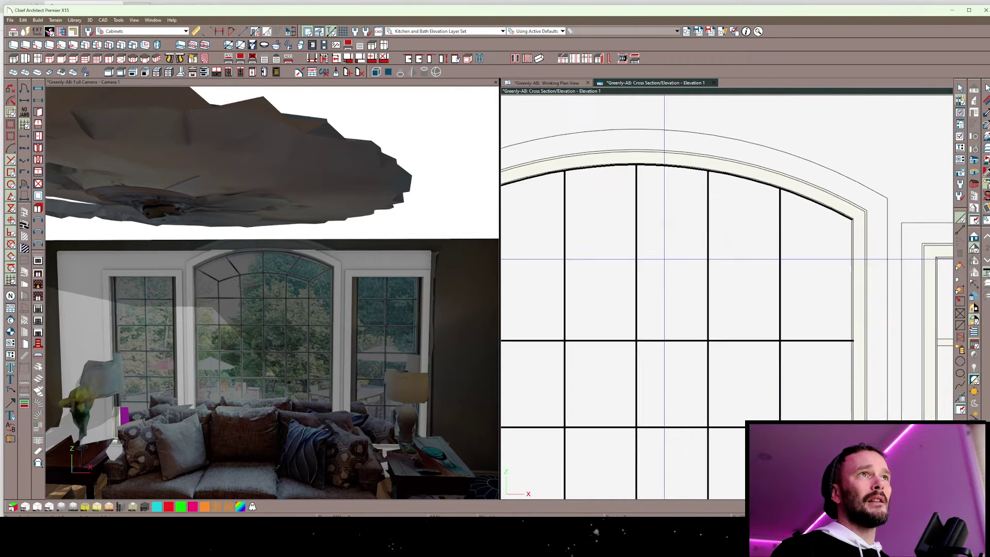
Copy the arc along the arched glass edge straight down by about 9 1/4" to form an inner arc
{"action": "scroll", "coordinate": [663, 258], "scroll_direction": "down", "scroll_amount": 2}
{"action": "left_click", "coordinate": [688, 215]}
{"action": "left_click", "coordinate": [677, 251]}
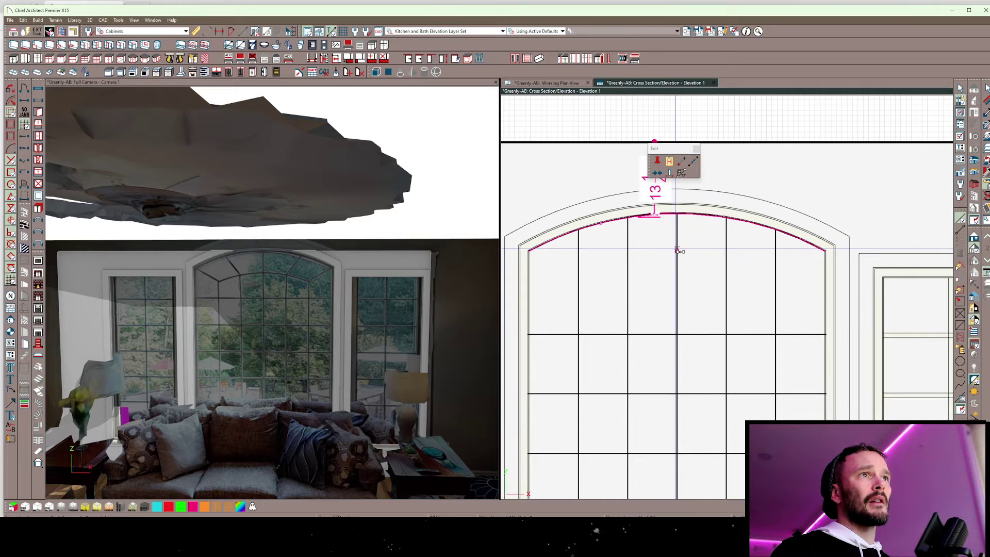
{"action": "left_click_drag", "start_coordinate": [676, 251], "coordinate": [675, 303]}
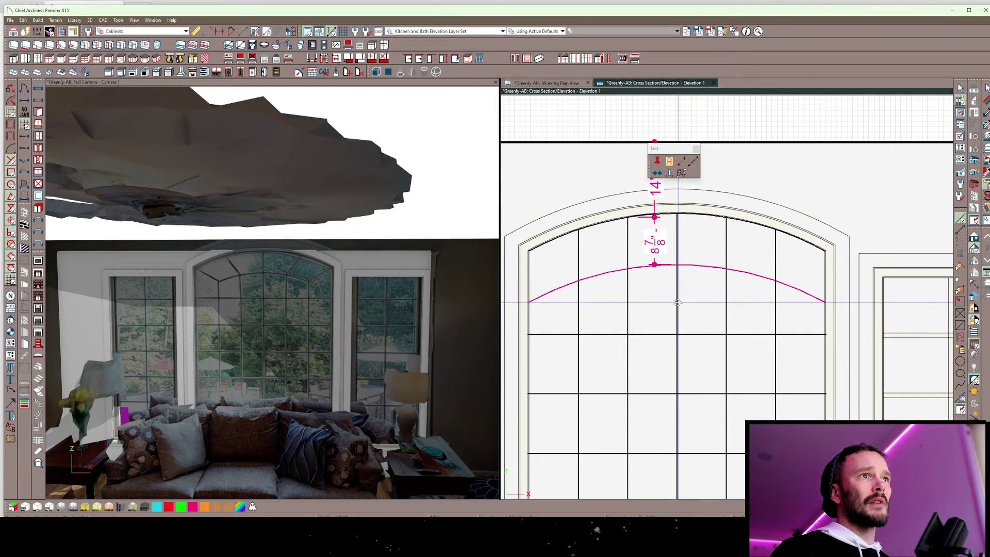
{"action": "key", "text": "Tab"}
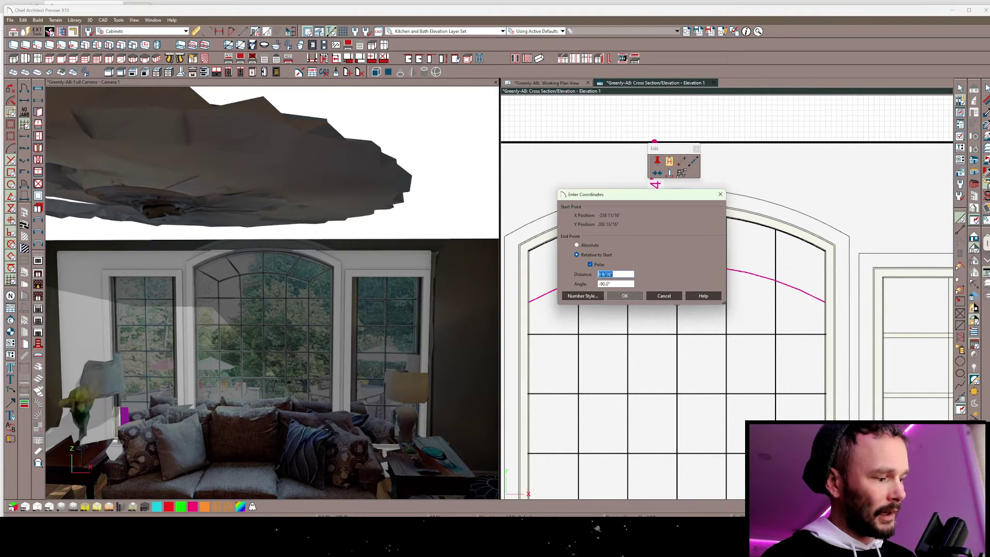
{"action": "key", "text": "Return"}
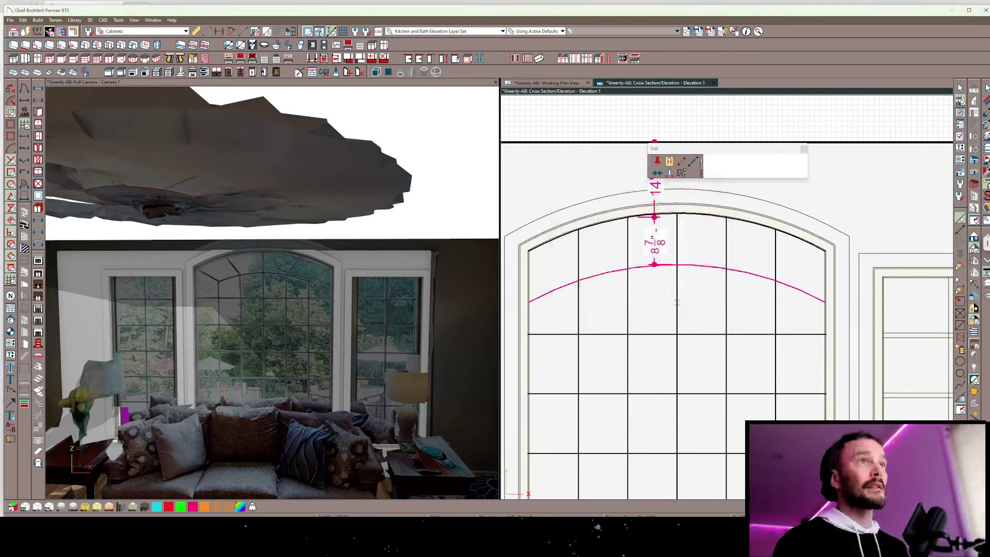
Trim the four outer vertical grille lines to the inner arc, keeping the center line running up to the arched glass edge
{"action": "scroll", "coordinate": [677, 303], "scroll_direction": "down", "scroll_amount": 2}
{"action": "left_click", "coordinate": [752, 290]}
{"action": "scroll", "coordinate": [753, 293], "scroll_direction": "down", "scroll_amount": 1}
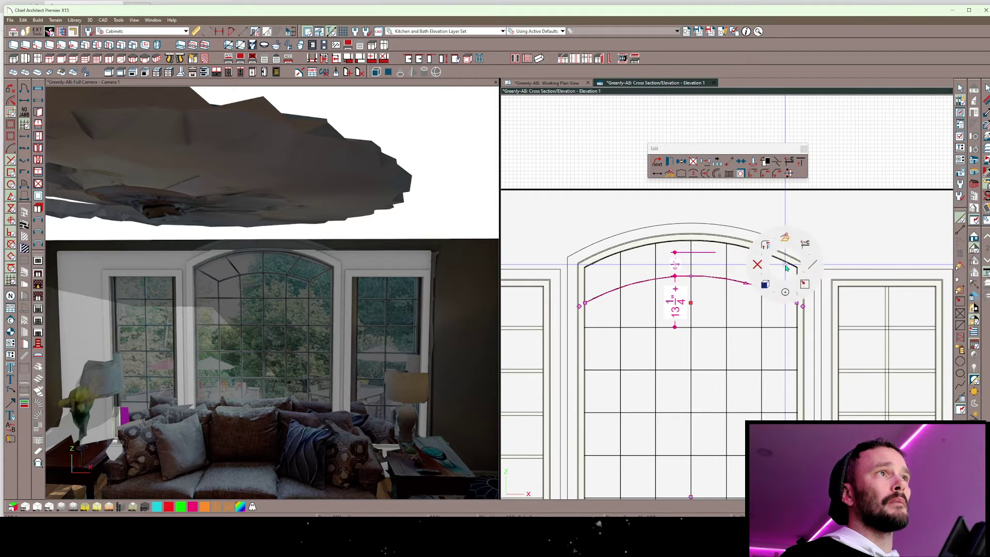
{"action": "left_click", "coordinate": [805, 243]}
{"action": "left_click", "coordinate": [727, 259]}
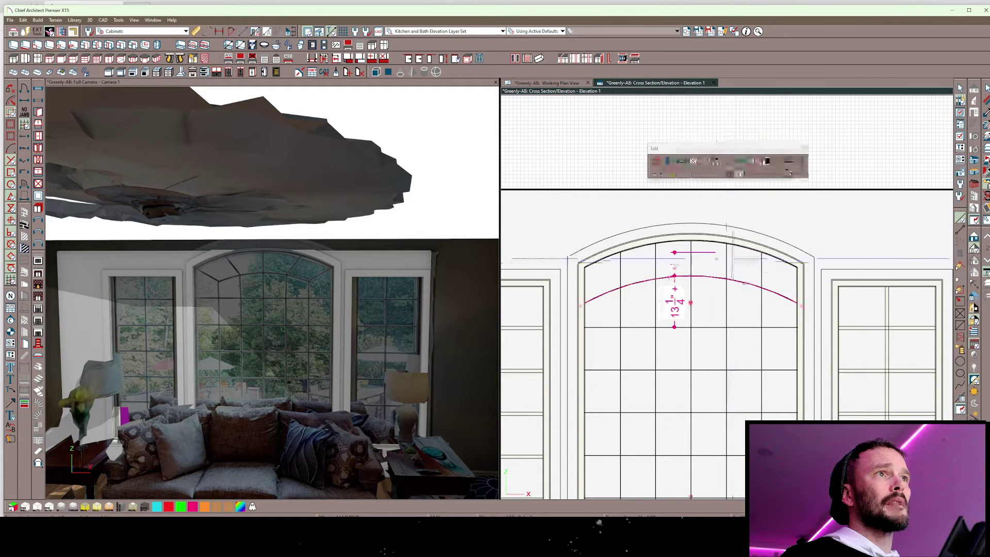
{"action": "left_click", "coordinate": [779, 256]}
{"action": "left_click", "coordinate": [762, 270]}
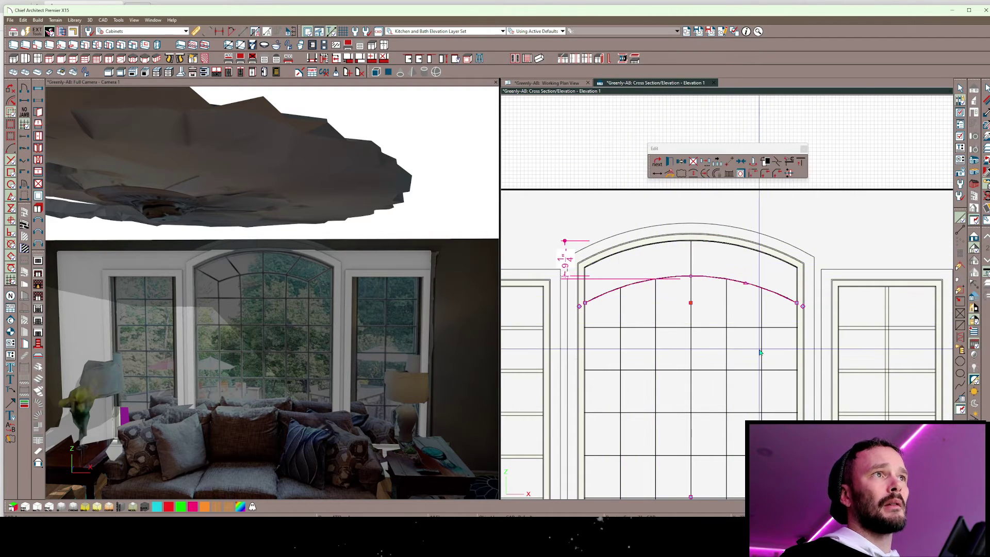
Shorten both ends of the inner arc so that it spans only between the outermost vertical grille lines
{"action": "middle_click_drag", "start_coordinate": [766, 343], "coordinate": [757, 340]}
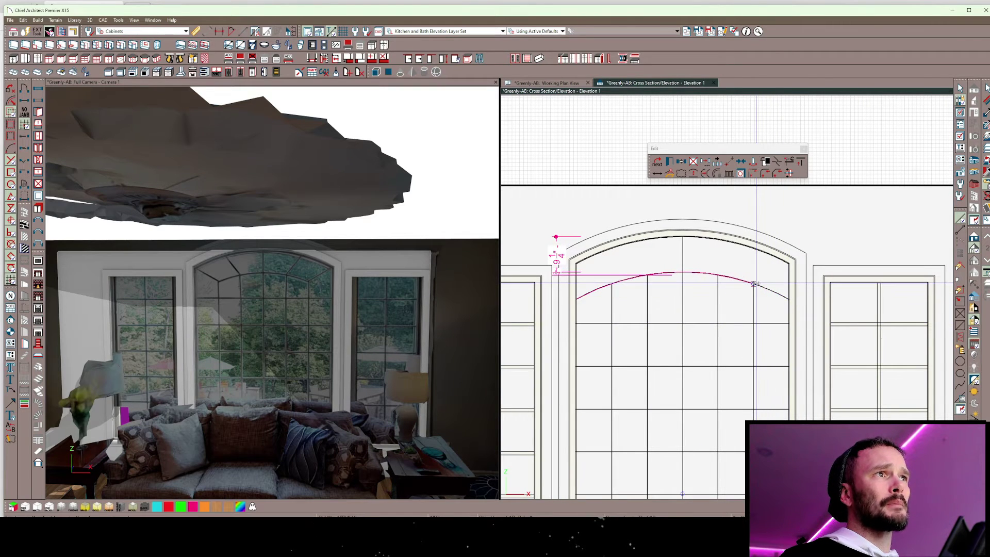
{"action": "left_click_drag", "start_coordinate": [755, 284], "coordinate": [753, 283]}
{"action": "left_click_drag", "start_coordinate": [576, 299], "coordinate": [602, 285]}
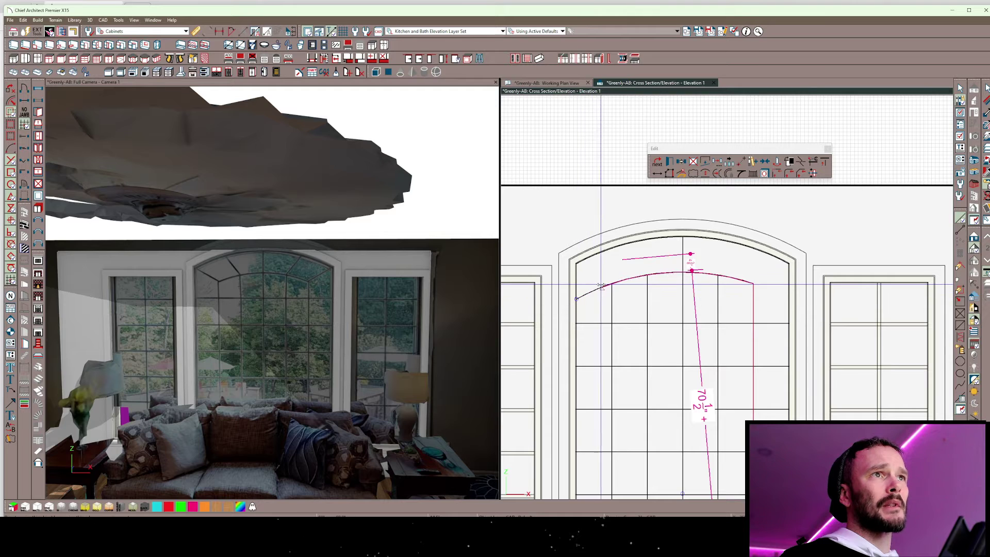
{"action": "left_click", "coordinate": [611, 284]}
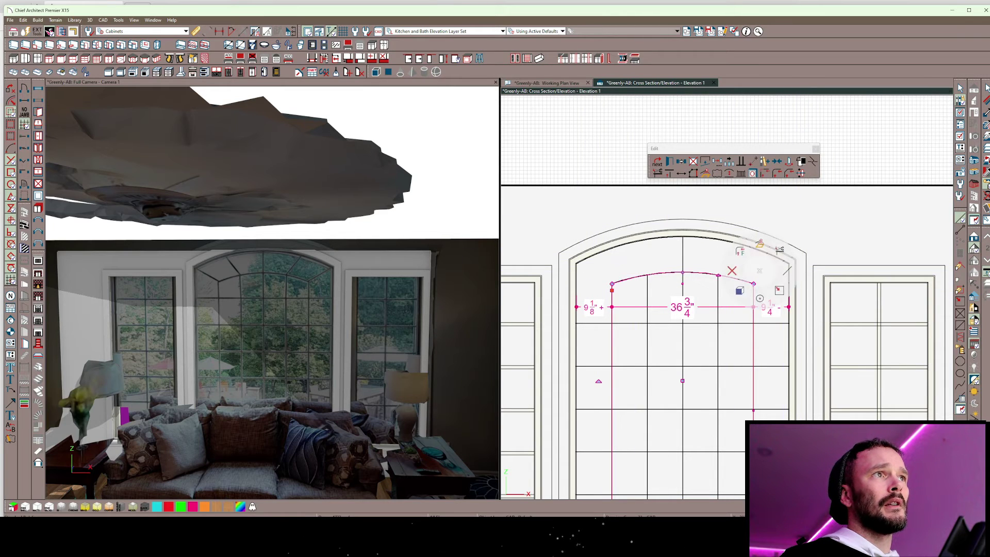
{"action": "key", "text": "Escape"}
Draw a diagonal line from the inner arc's right end to the glass's upper corner and mirror it about the center grille line
{"action": "left_click_drag", "start_coordinate": [753, 283], "coordinate": [788, 263]}
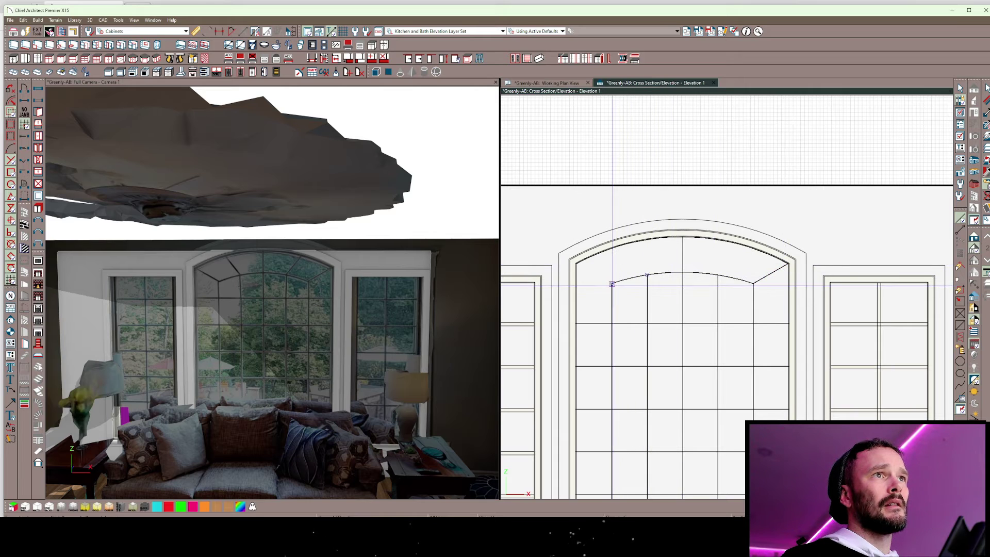
{"action": "left_click", "coordinate": [771, 254]}
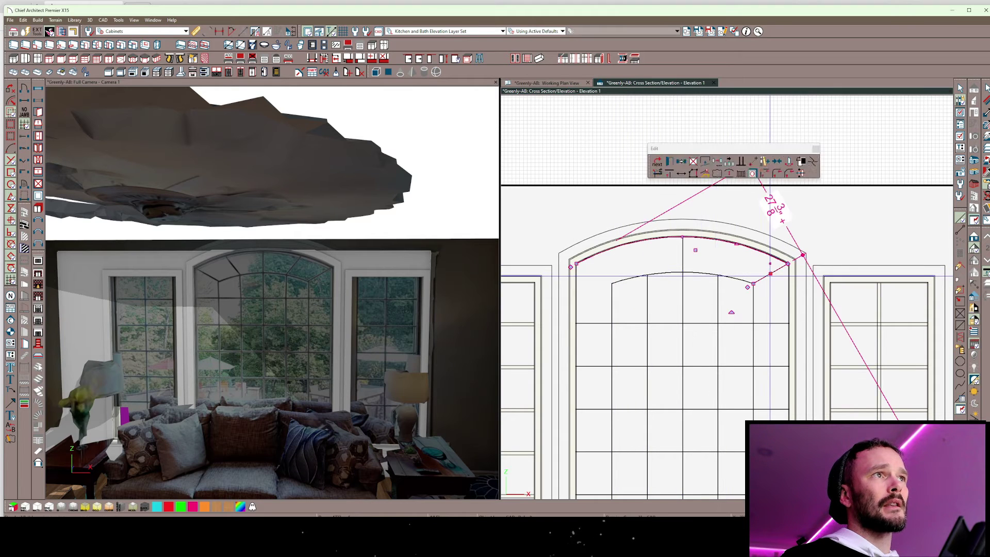
{"action": "left_click", "coordinate": [684, 263], "text": "shift"}
{"action": "left_click", "coordinate": [684, 262]}
{"action": "key", "text": "Escape"}
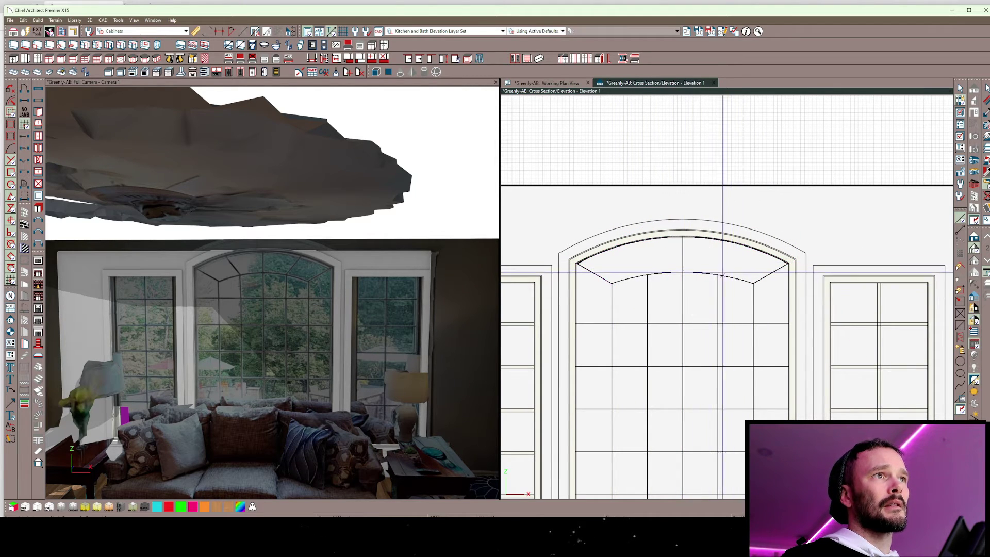
Draw a slanted line from the inner arc above the fourth vertical line to the outer arc, and mirror it about the center line
{"action": "left_click_drag", "start_coordinate": [718, 275], "coordinate": [737, 244]}
{"action": "left_click", "coordinate": [727, 255]}
{"action": "key", "text": "r"}
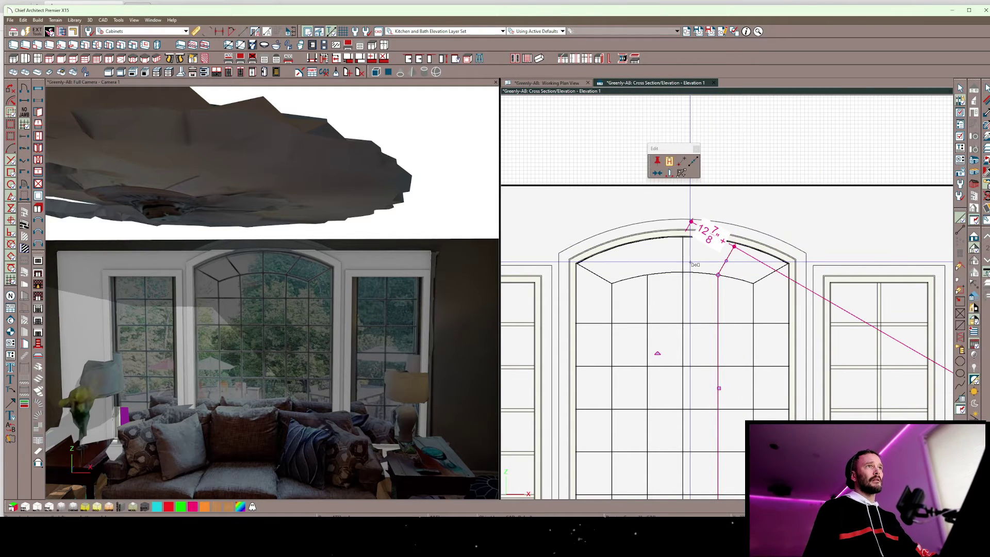
{"action": "left_click", "coordinate": [684, 277]}
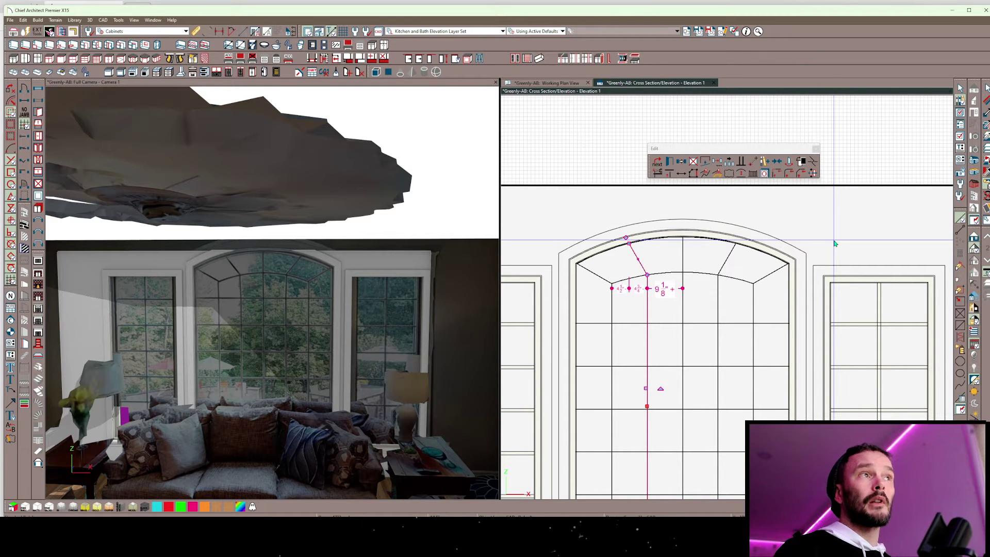
Select all the grille lines and arcs drawn over the center window and make them into a CAD block
{"action": "left_click", "coordinate": [754, 301]}
{"action": "middle_click_drag", "start_coordinate": [754, 301], "coordinate": [738, 266]}
{"action": "scroll", "coordinate": [748, 280], "scroll_direction": "down", "scroll_amount": 3}
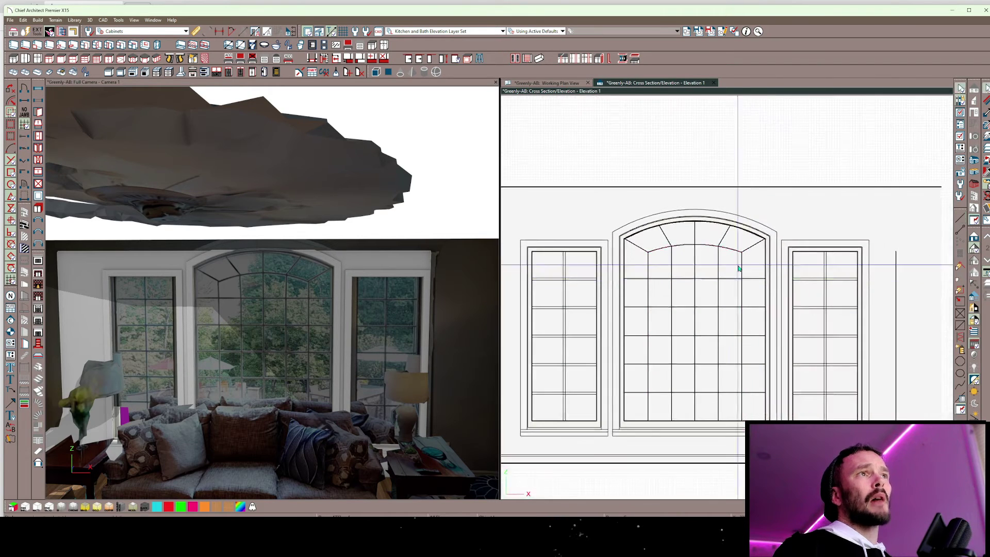
{"action": "left_click_drag", "start_coordinate": [636, 245], "coordinate": [754, 408]}
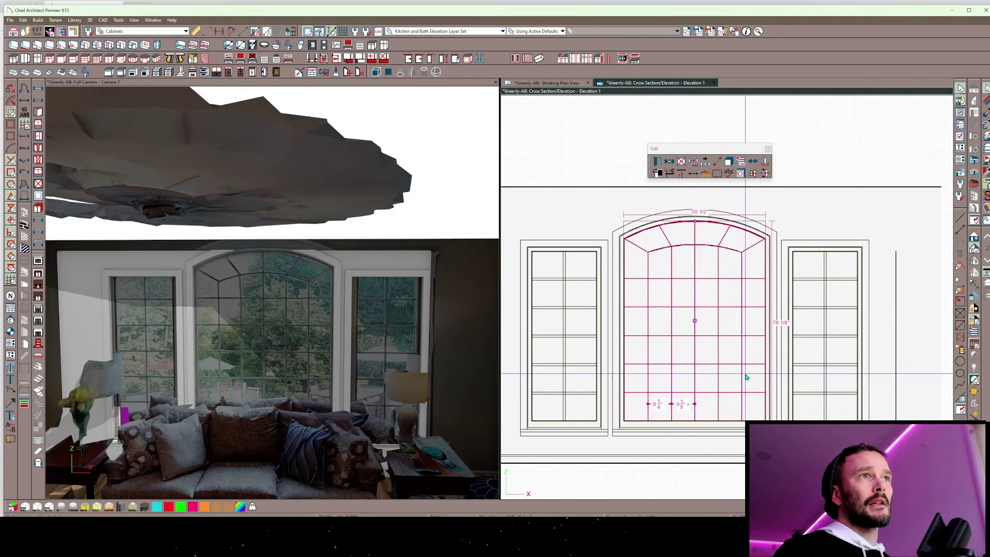
{"action": "left_click", "coordinate": [752, 173]}
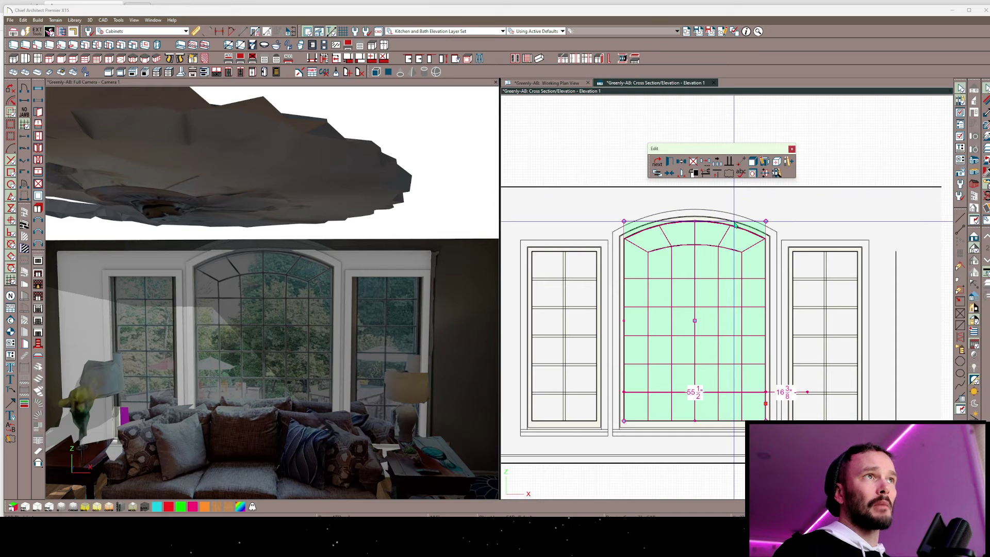
Select the arched center window and load the CAD block into it as its custom muntins
{"action": "key", "text": "Escape"}
{"action": "left_click", "coordinate": [715, 220]}
{"action": "key", "text": "Tab"}
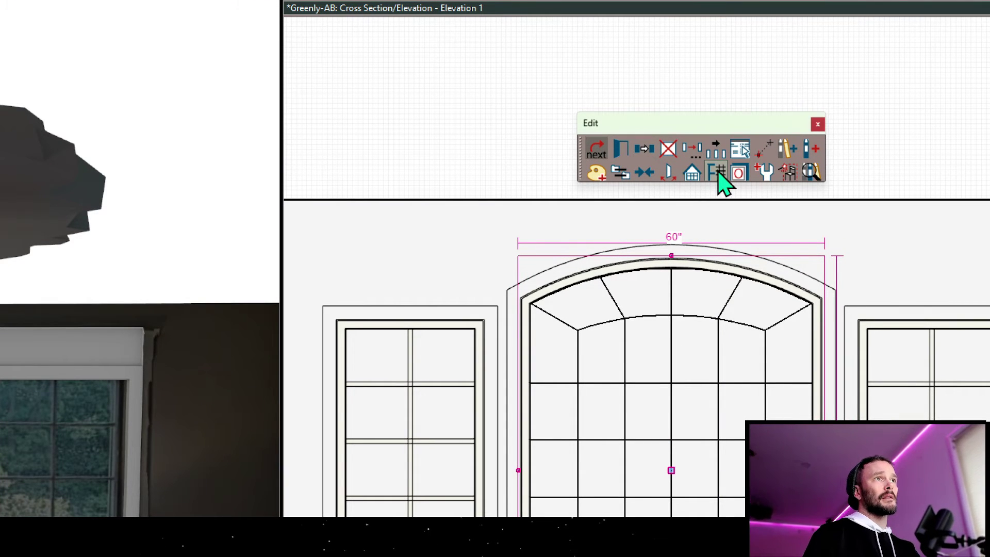
{"action": "left_click", "coordinate": [718, 172]}
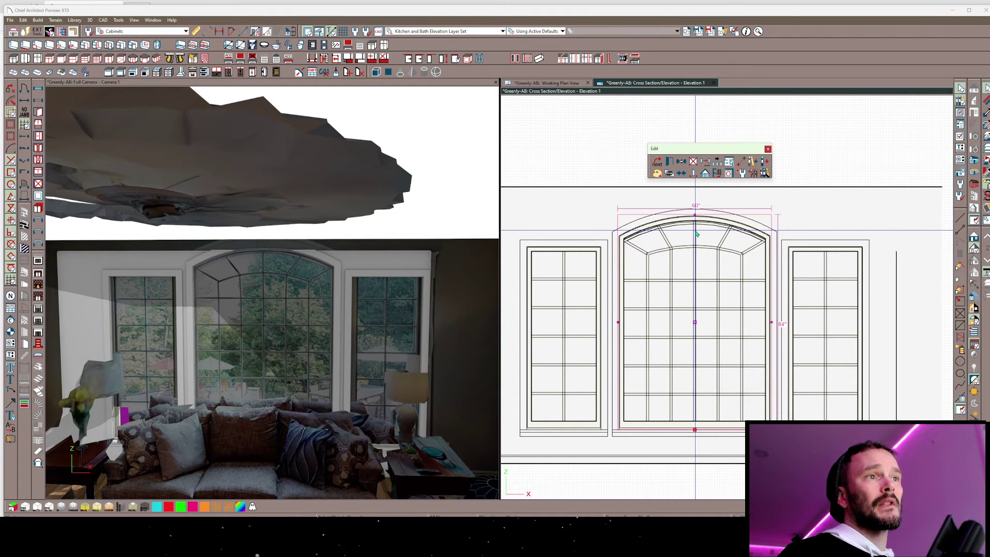
{"action": "scroll", "coordinate": [697, 234], "scroll_direction": "up", "scroll_amount": 3}
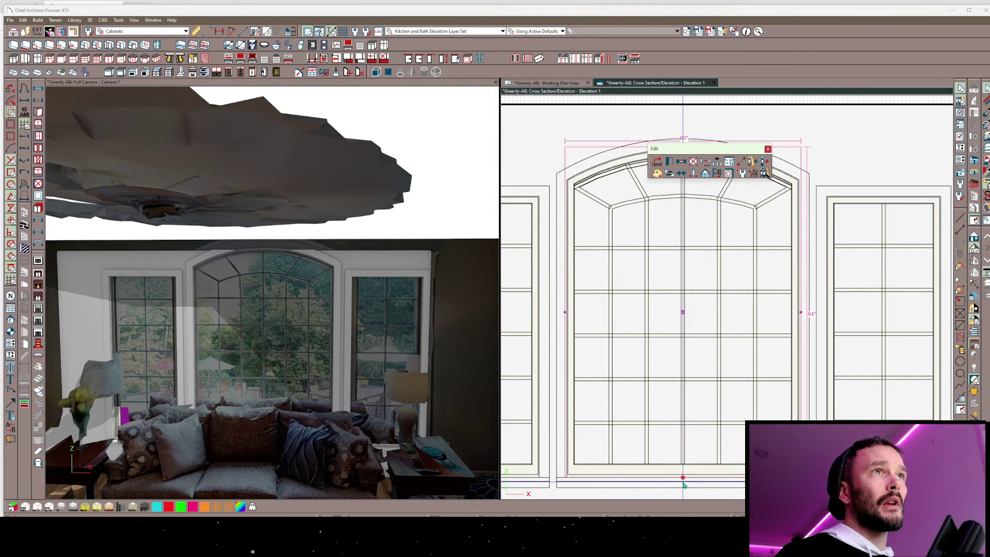
{"action": "scroll", "coordinate": [684, 485], "scroll_direction": "down", "scroll_amount": 2}
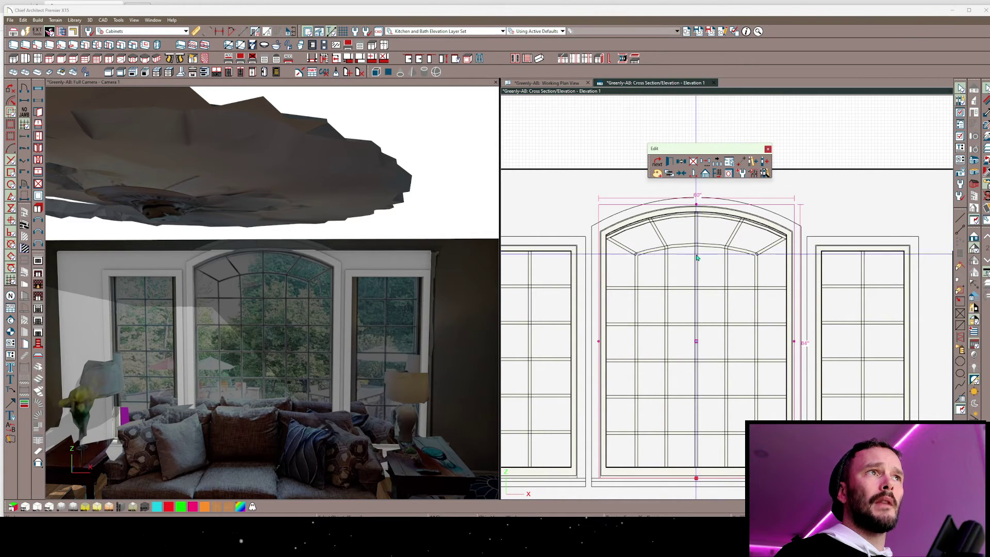
{"action": "scroll", "coordinate": [697, 258], "scroll_direction": "down", "scroll_amount": 1}
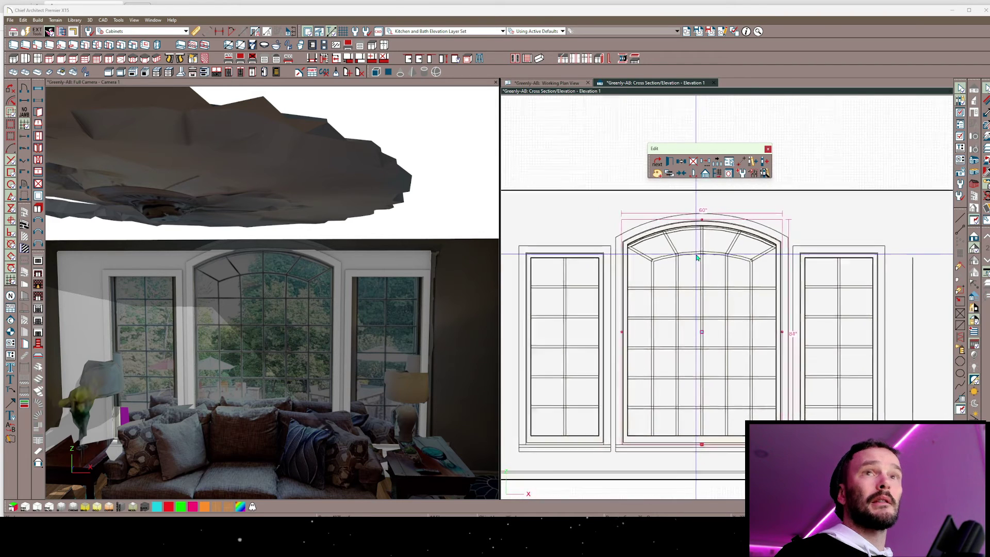
{"action": "scroll", "coordinate": [714, 186], "scroll_direction": "down", "scroll_amount": 1}
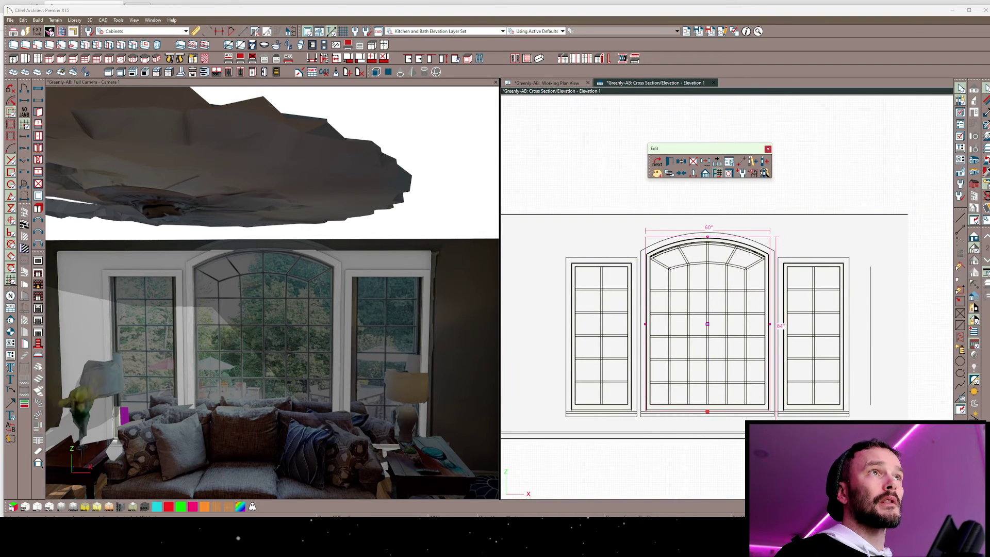
Convert the arched center window's muntins back to loose CAD lines and delete the outer arc along the glass edge
{"action": "left_click", "coordinate": [717, 173]}
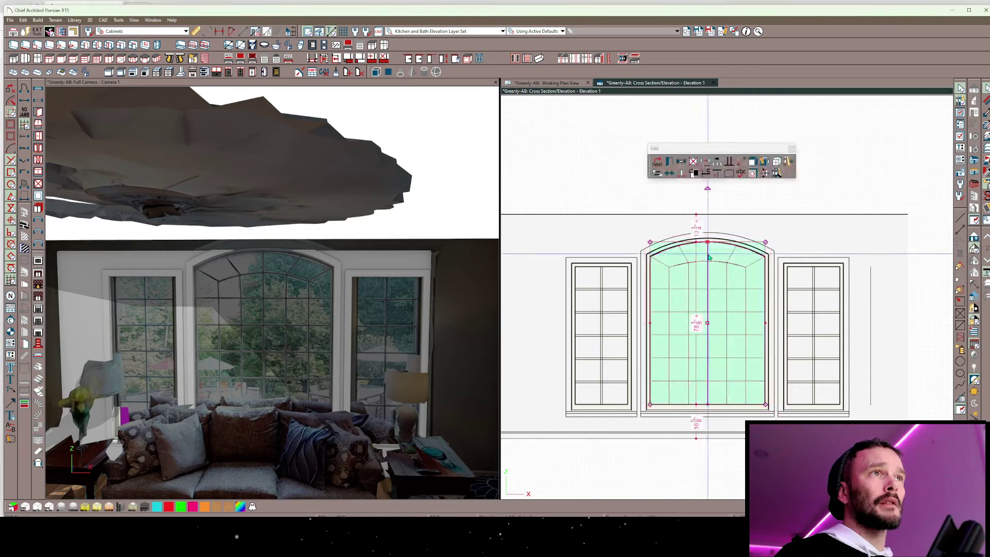
{"action": "left_click", "coordinate": [725, 249]}
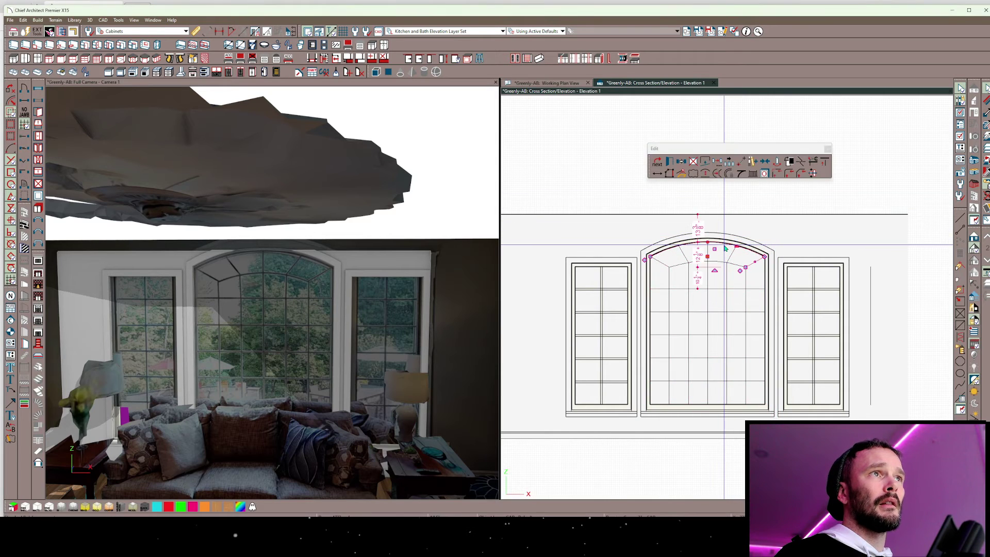
{"action": "right_click", "coordinate": [725, 245]}
{"action": "left_click", "coordinate": [724, 246]}
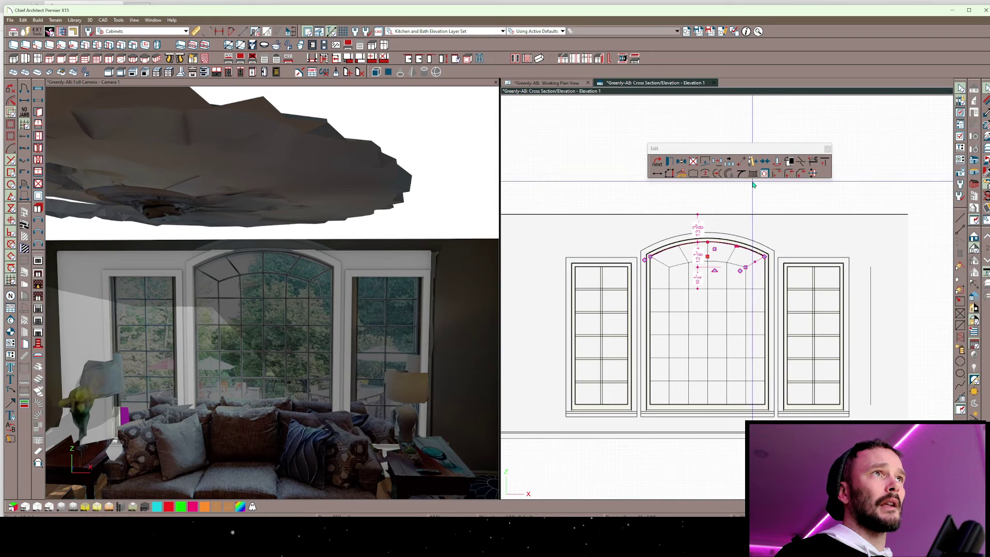
{"action": "left_click", "coordinate": [735, 265]}
{"action": "right_click", "coordinate": [733, 262]}
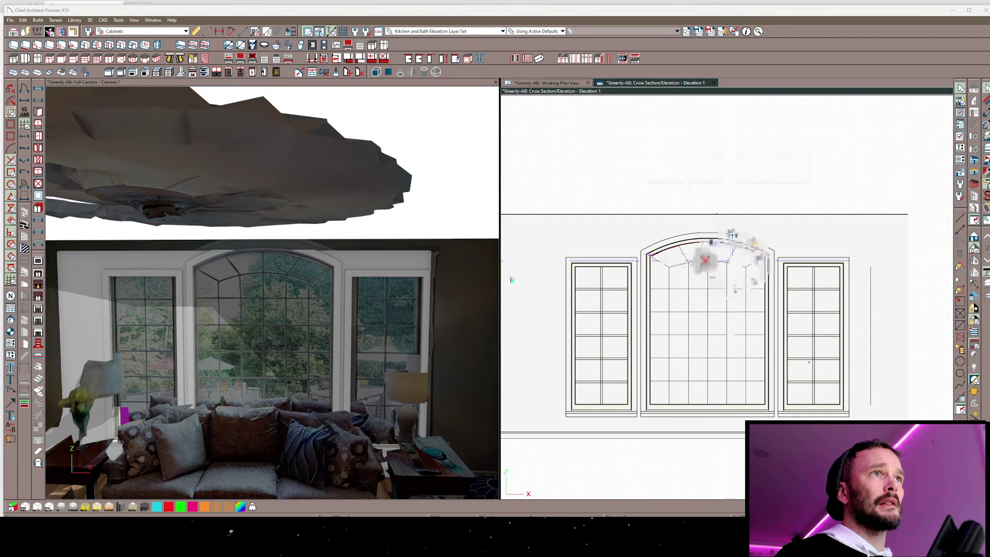
{"action": "left_click", "coordinate": [756, 276]}
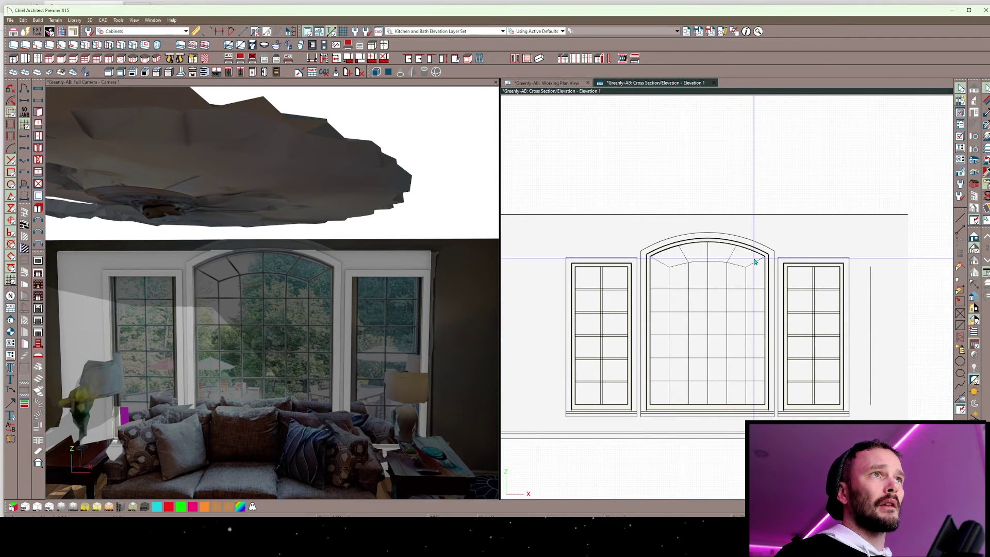
Select the remaining grille lines over the center window and make them into a CAD block named Muntins
{"action": "left_click", "coordinate": [657, 394]}
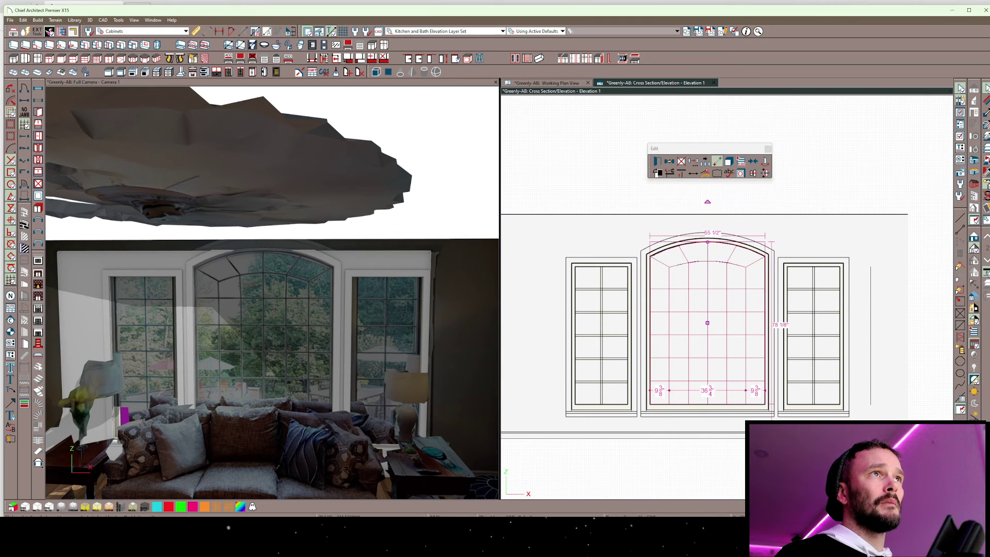
{"action": "left_click", "coordinate": [729, 161]}
{"action": "left_click", "coordinate": [670, 161]}
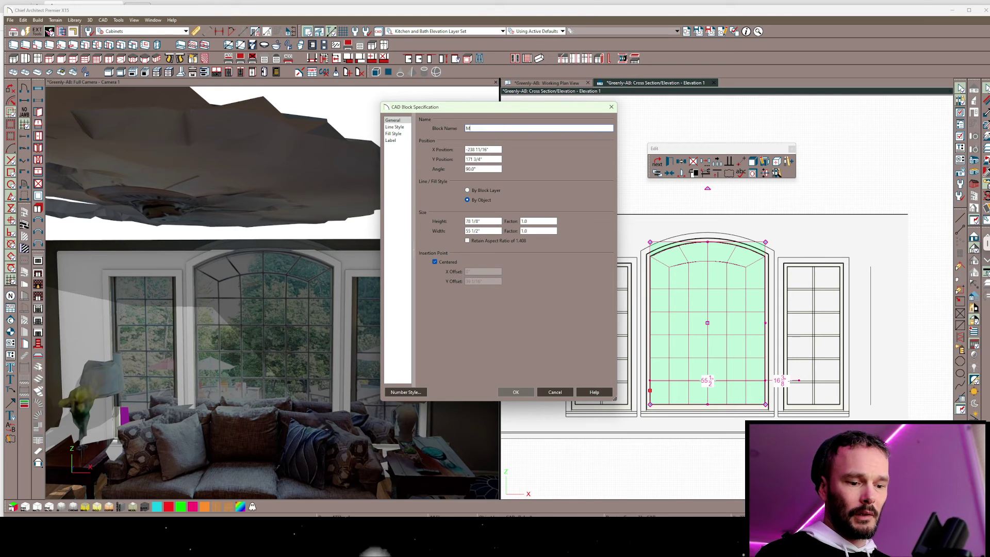
{"action": "type", "text": "Muntins"}
{"action": "key", "text": "Return"}
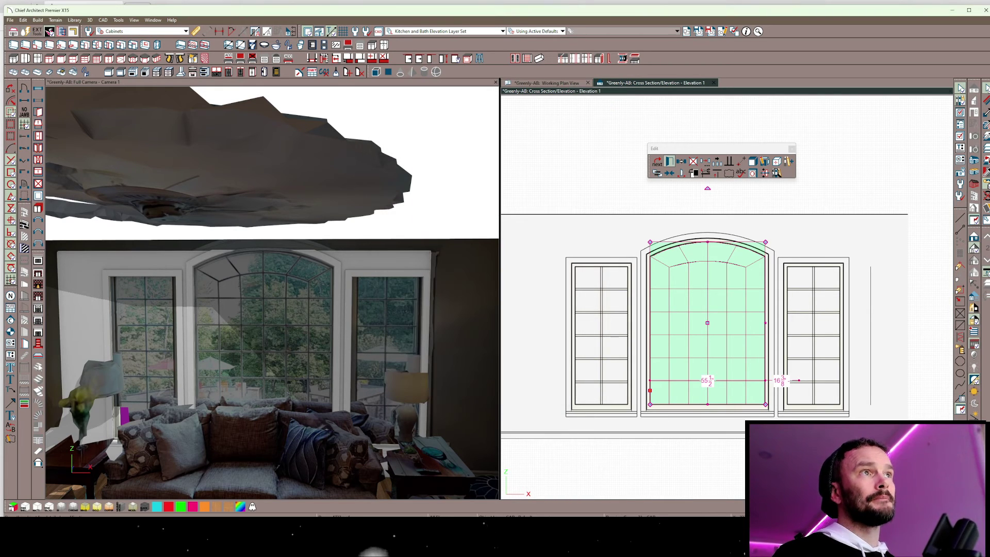
Load the Muntins block into the arched center window as its custom muntins
{"action": "left_click", "coordinate": [726, 241]}
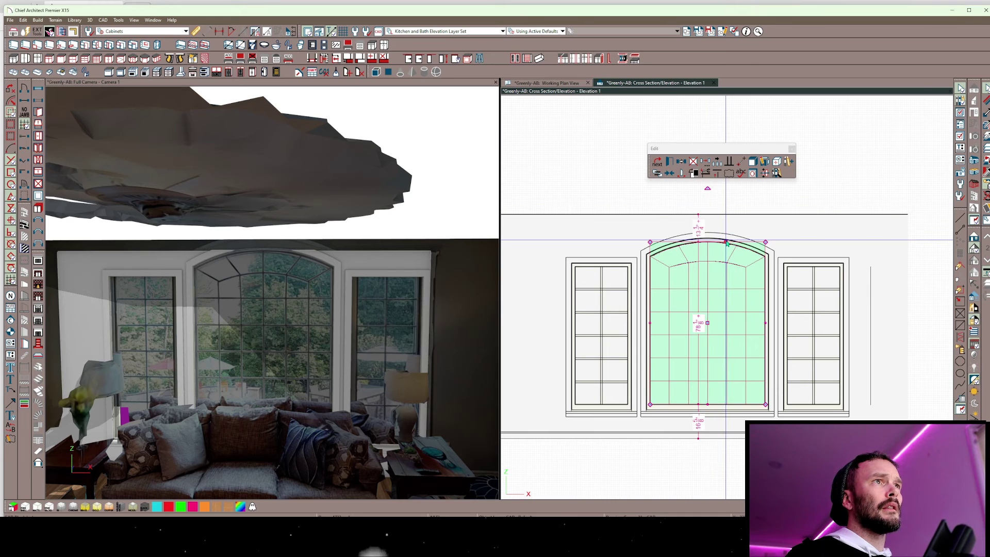
{"action": "left_click", "coordinate": [721, 220]}
{"action": "left_click", "coordinate": [702, 236]}
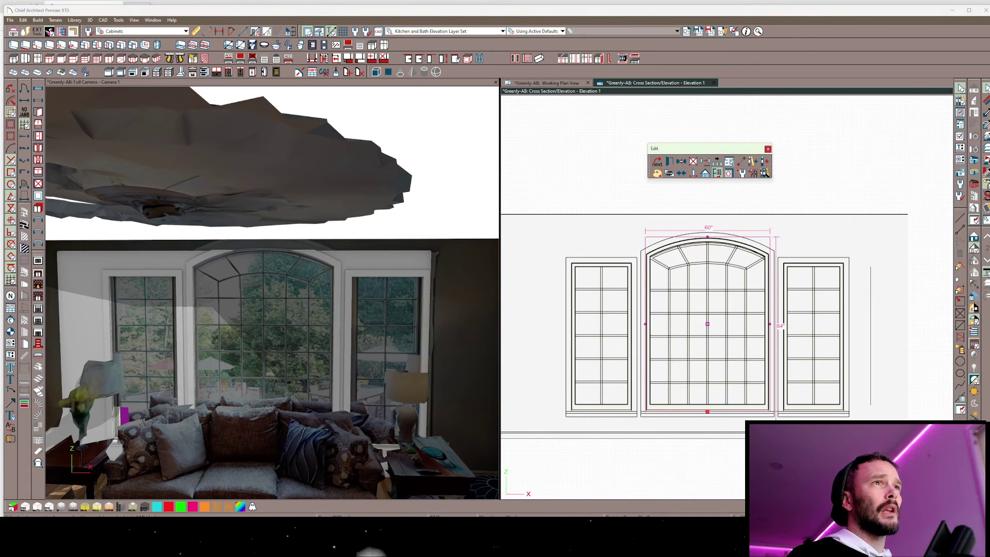
{"action": "left_click", "coordinate": [805, 211]}
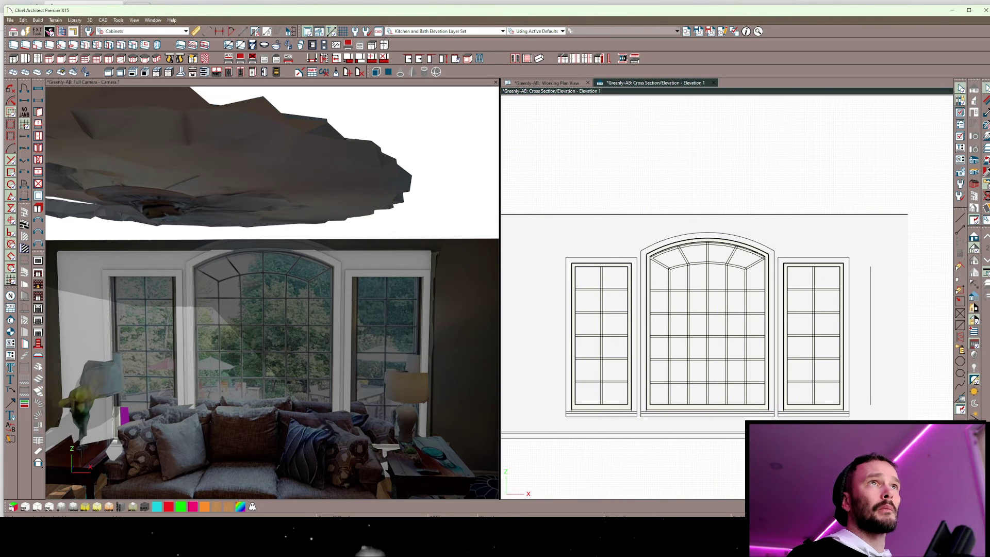
In the working plan view, move the family room's window wall slightly inward so its windows clear the scanned wall in the camera view
{"action": "left_click", "coordinate": [547, 82]}
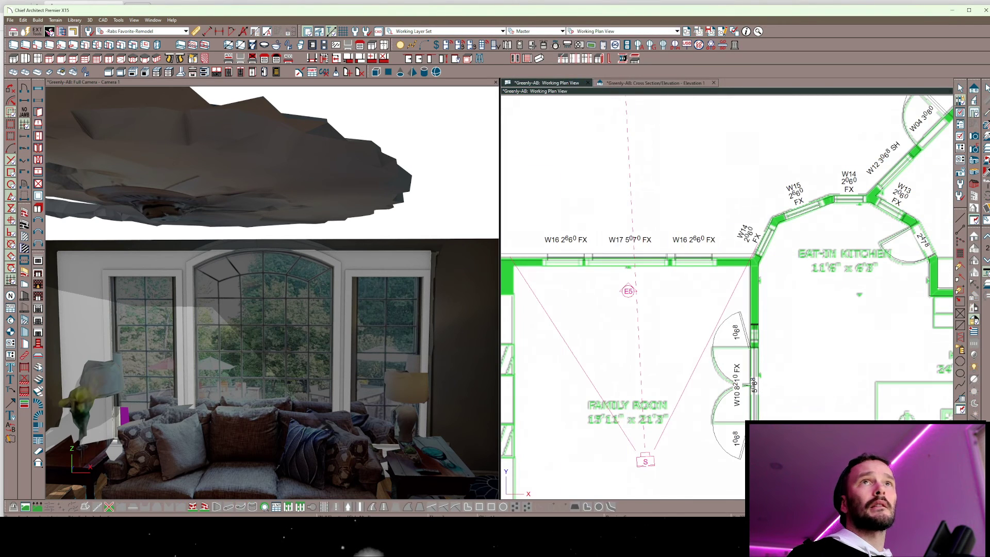
{"action": "left_click", "coordinate": [263, 347]}
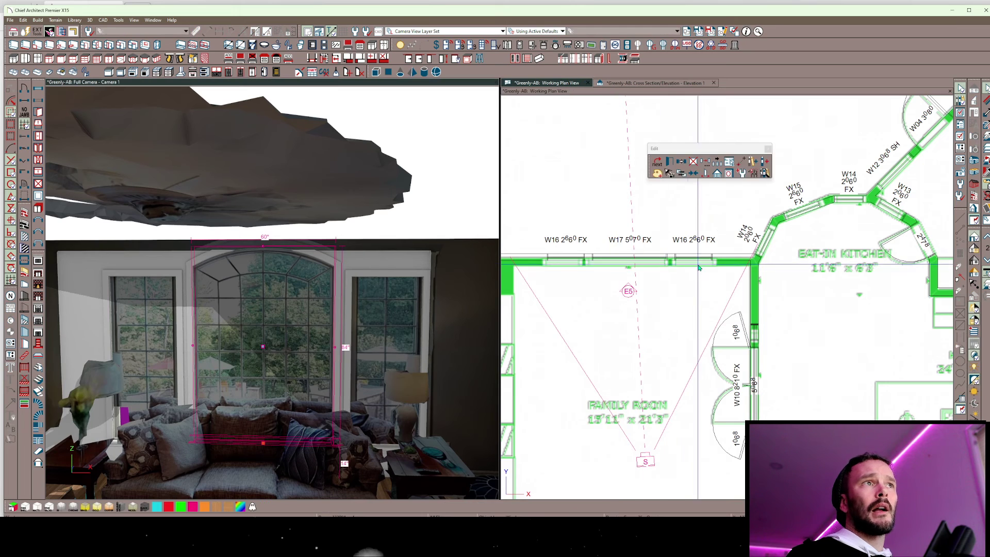
{"action": "left_click", "coordinate": [725, 258]}
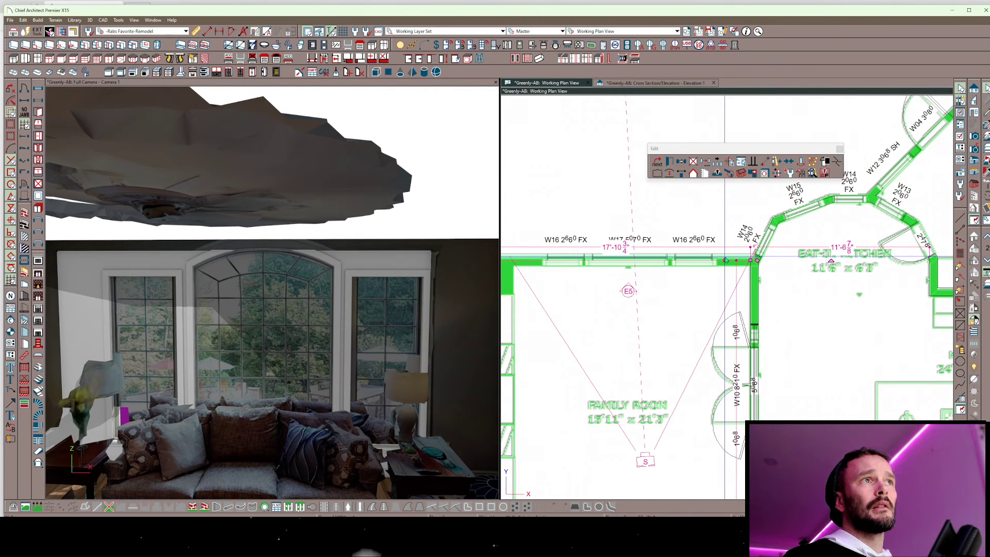
{"action": "left_click_drag", "start_coordinate": [725, 258], "coordinate": [725, 260]}
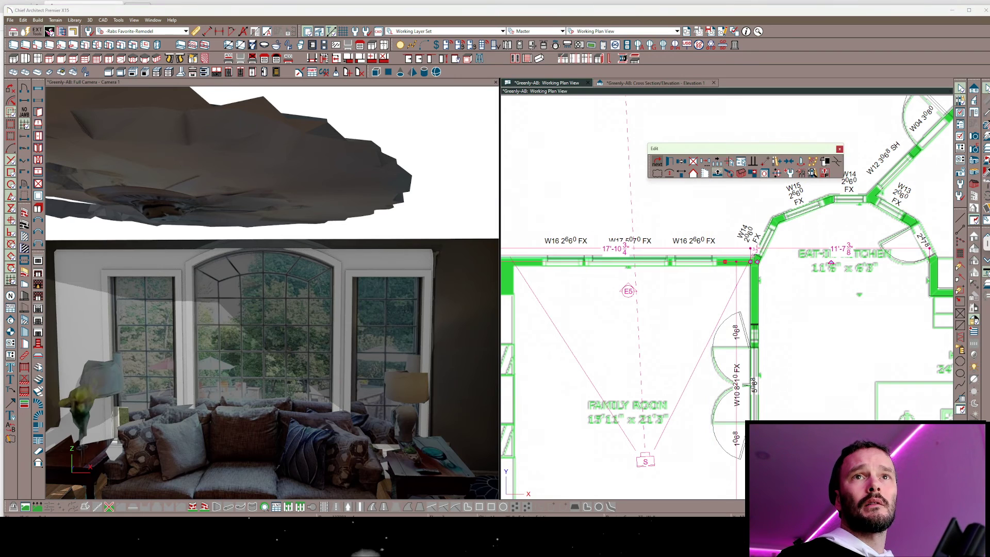
{"action": "left_click", "coordinate": [717, 173]}
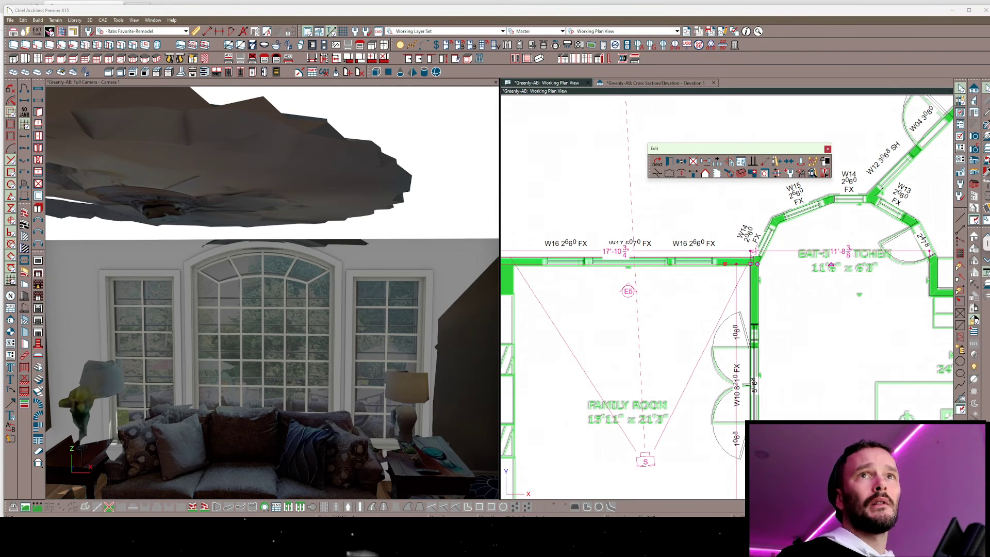
Return to the wall elevation and convert the arched center window's custom muntins back into a CAD block
{"action": "left_click", "coordinate": [262, 392]}
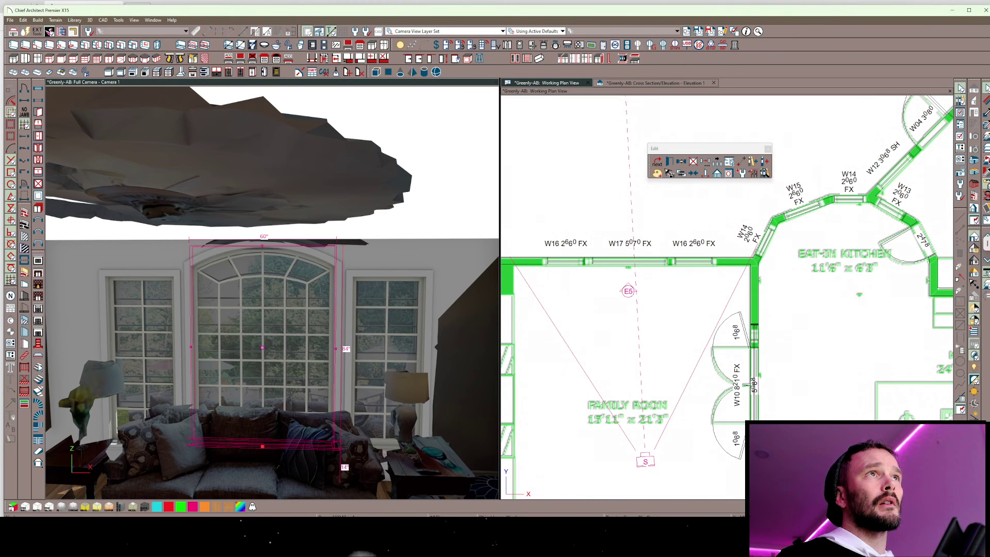
{"action": "left_click", "coordinate": [655, 83]}
{"action": "left_click", "coordinate": [698, 258]}
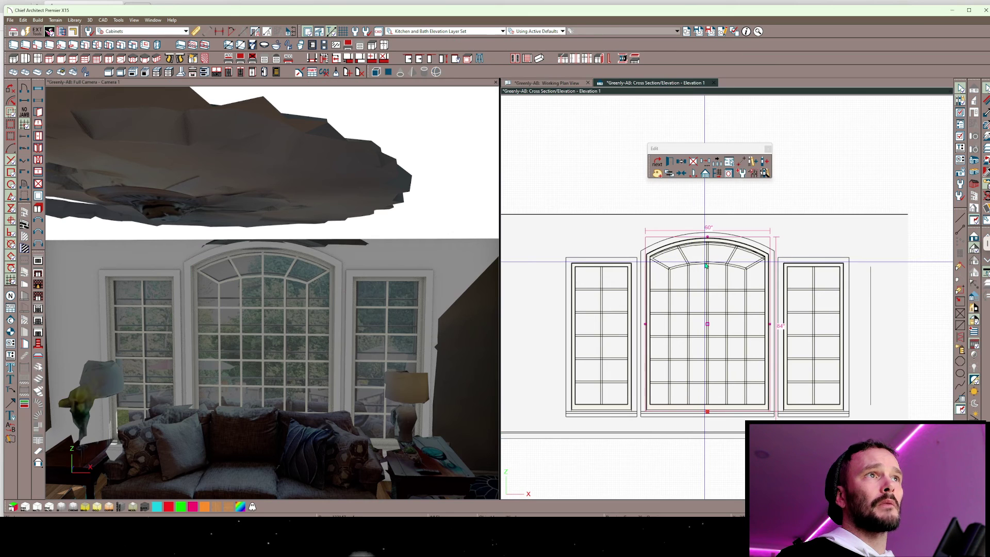
{"action": "scroll", "coordinate": [711, 261], "scroll_direction": "up", "scroll_amount": 4}
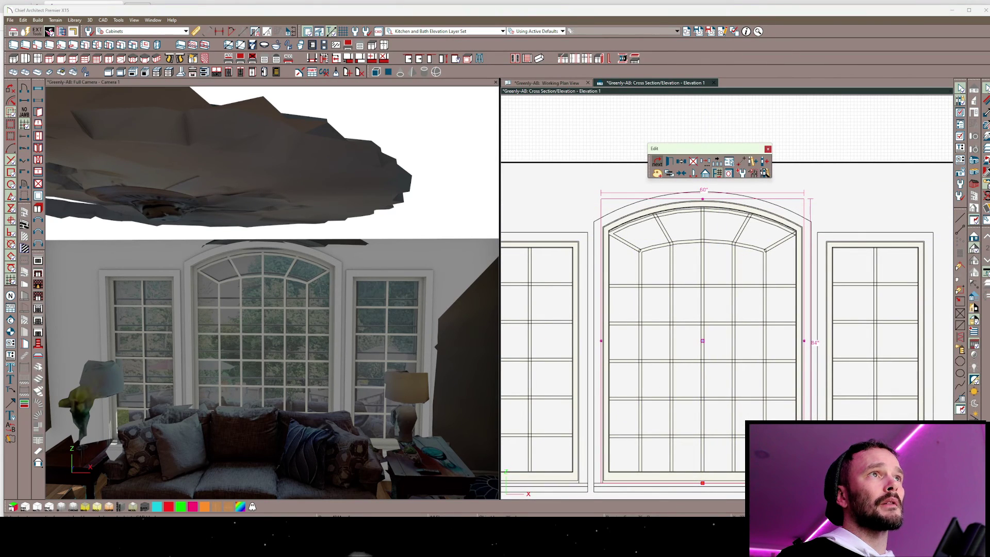
{"action": "key", "text": "Escape"}
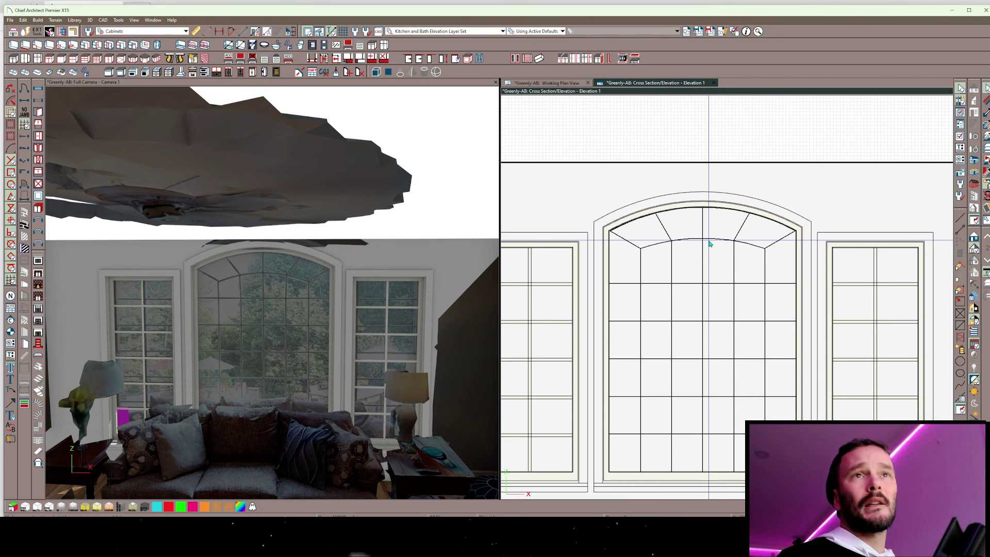